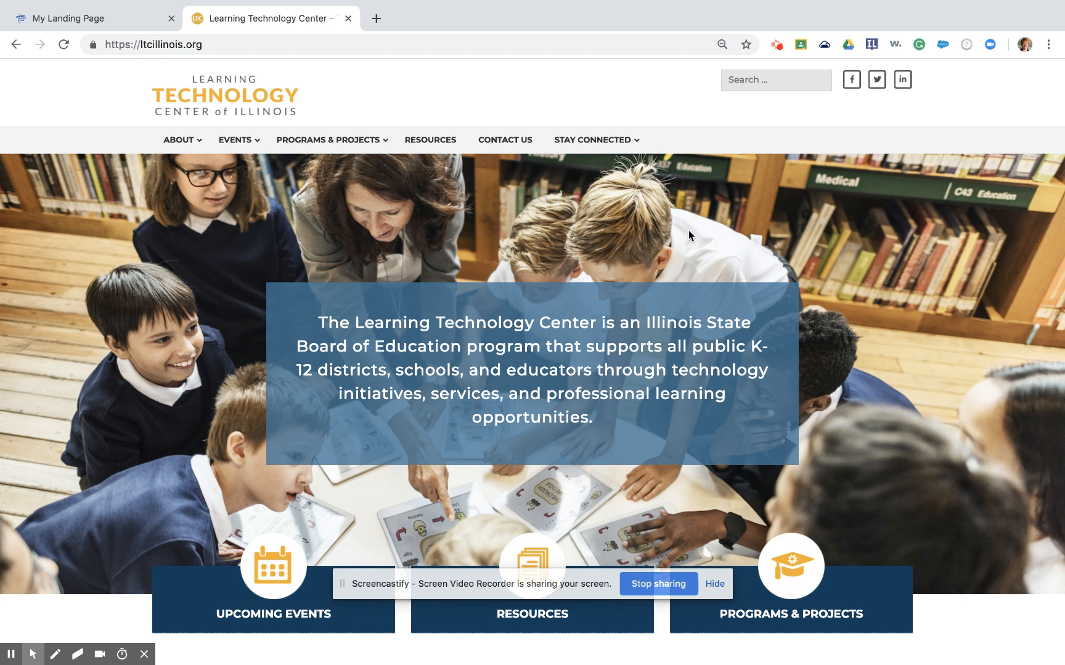
# Step: Open the LTC Community page of the Learning Technology Center site and view the community sign-up information
pyautogui.moveTo(581, 141)
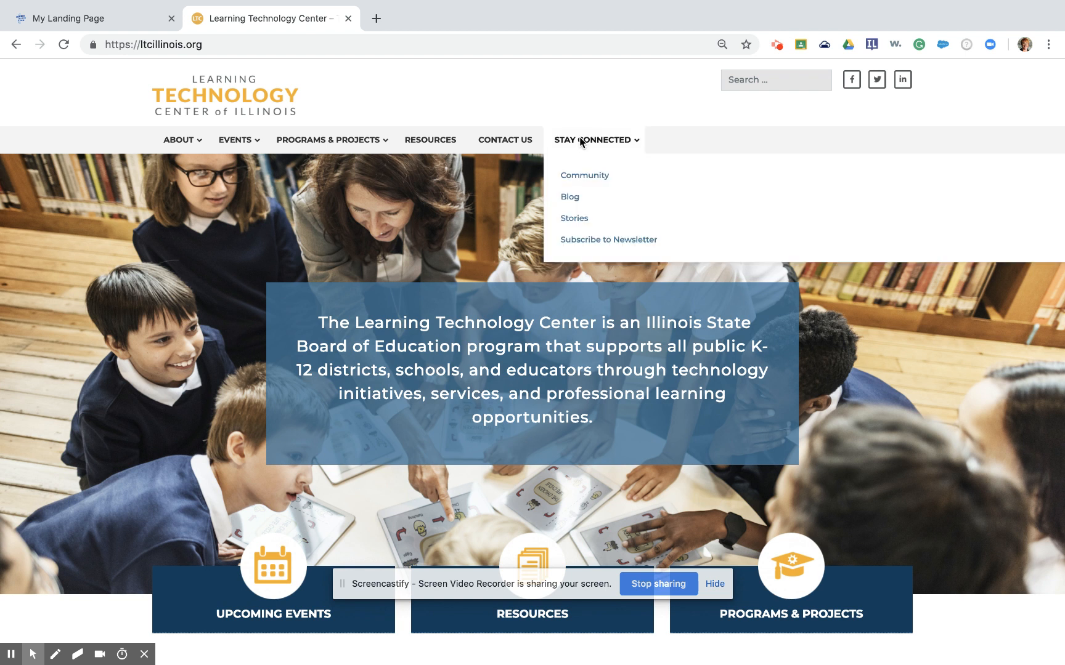
pyautogui.click(584, 178)
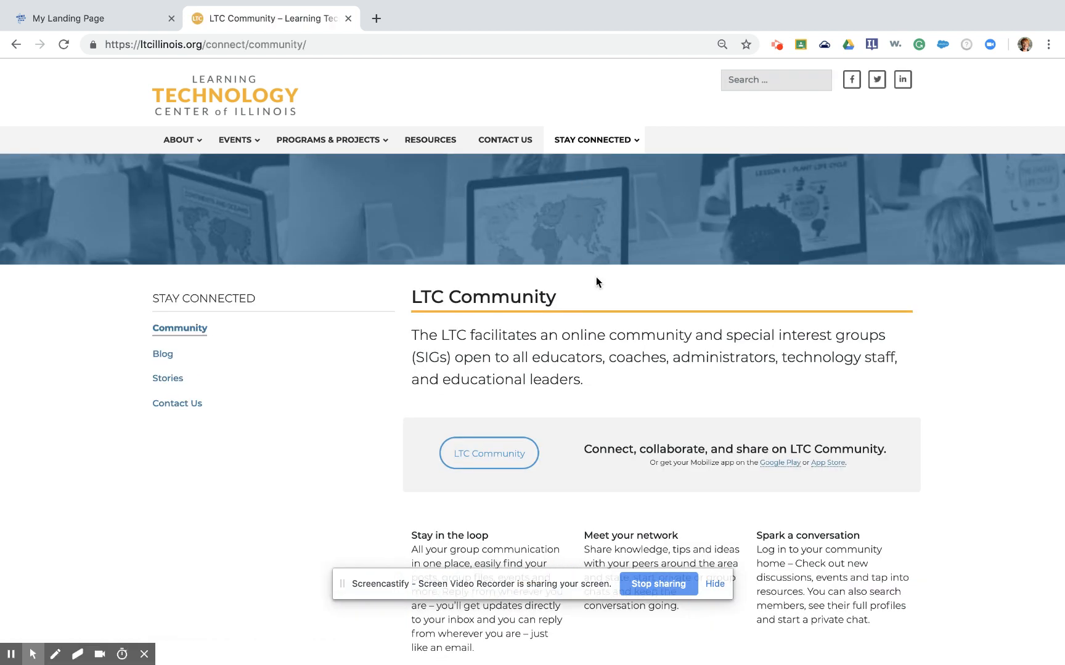
pyautogui.scroll(-3, 608, 319)
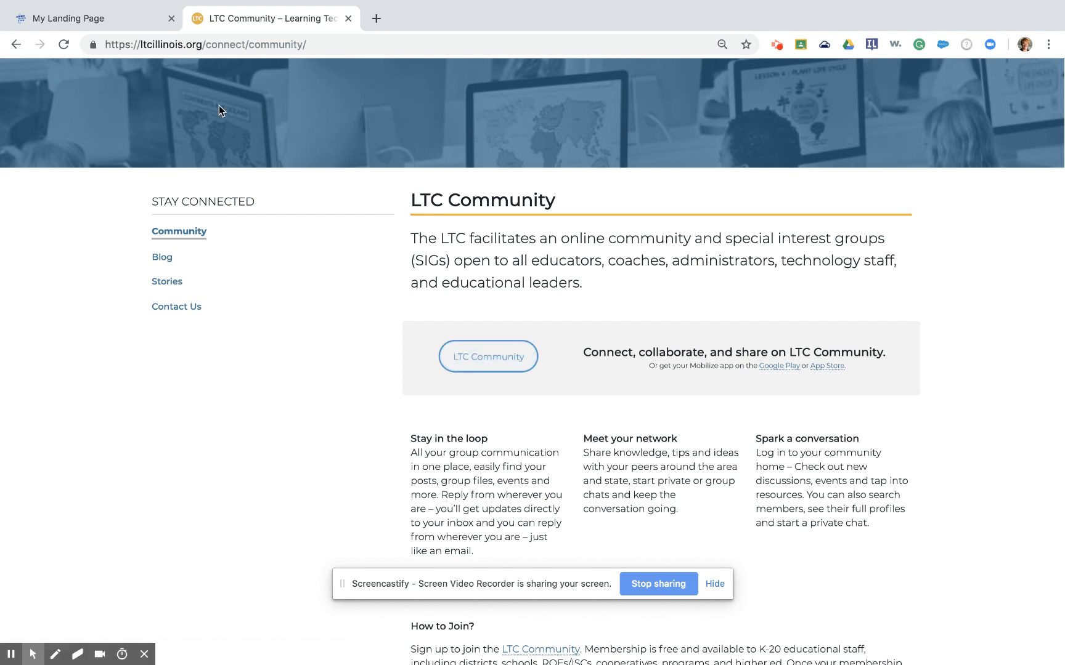
# Step: Switch to the USAC landing page and filter the FCC Forms list to FCC Form 471 for funding year 2018
pyautogui.click(122, 22)
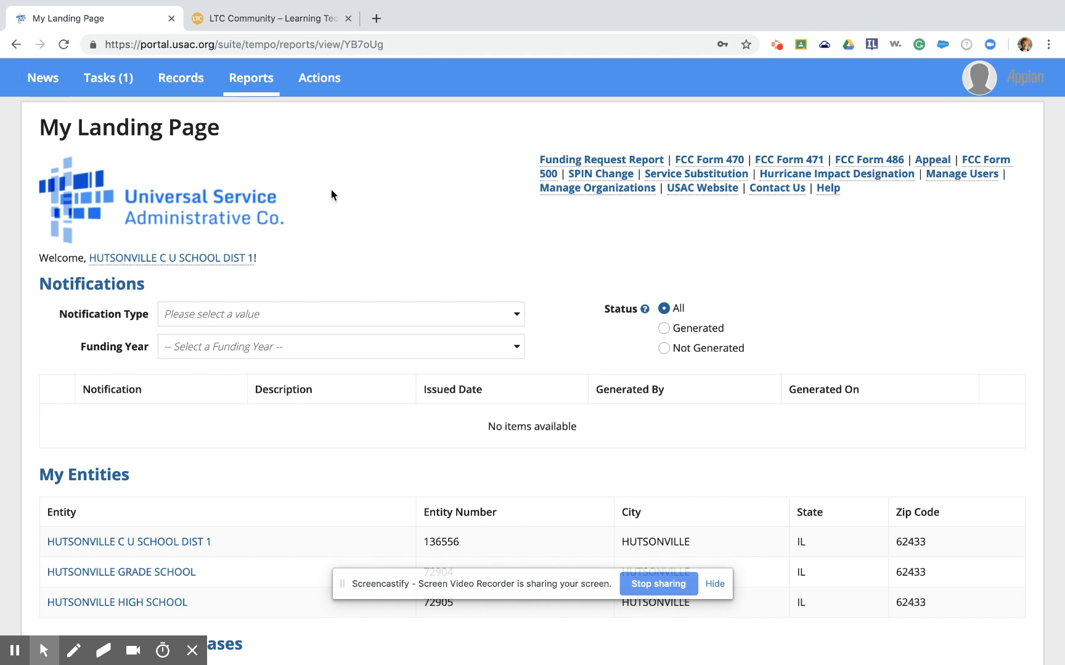
pyautogui.scroll(-5, 332, 191)
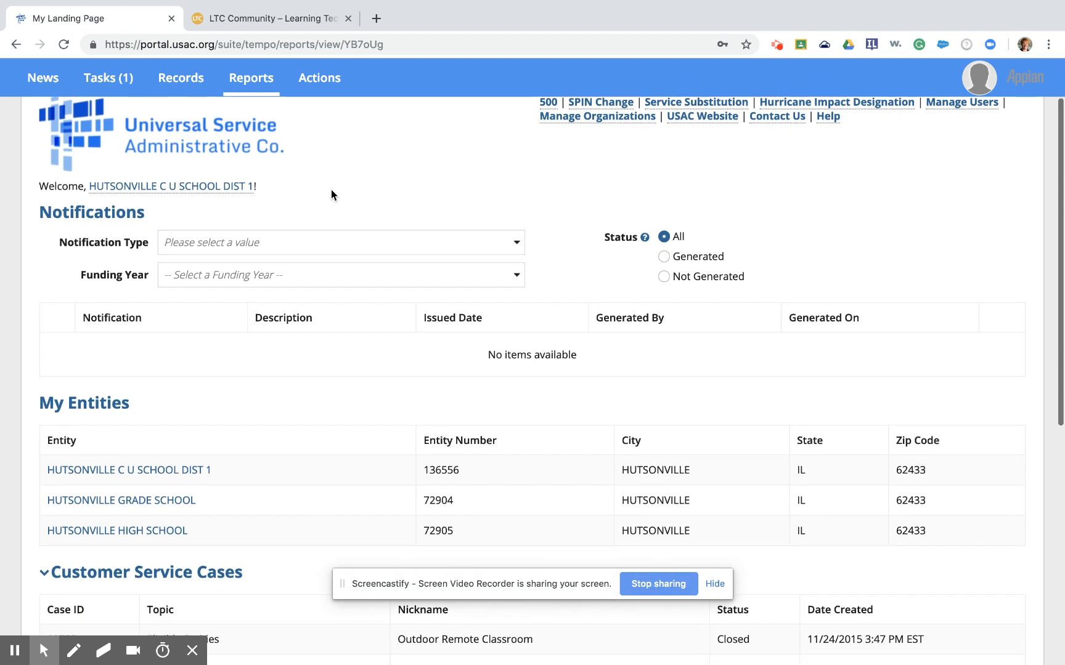
pyautogui.scroll(-6, 331, 191)
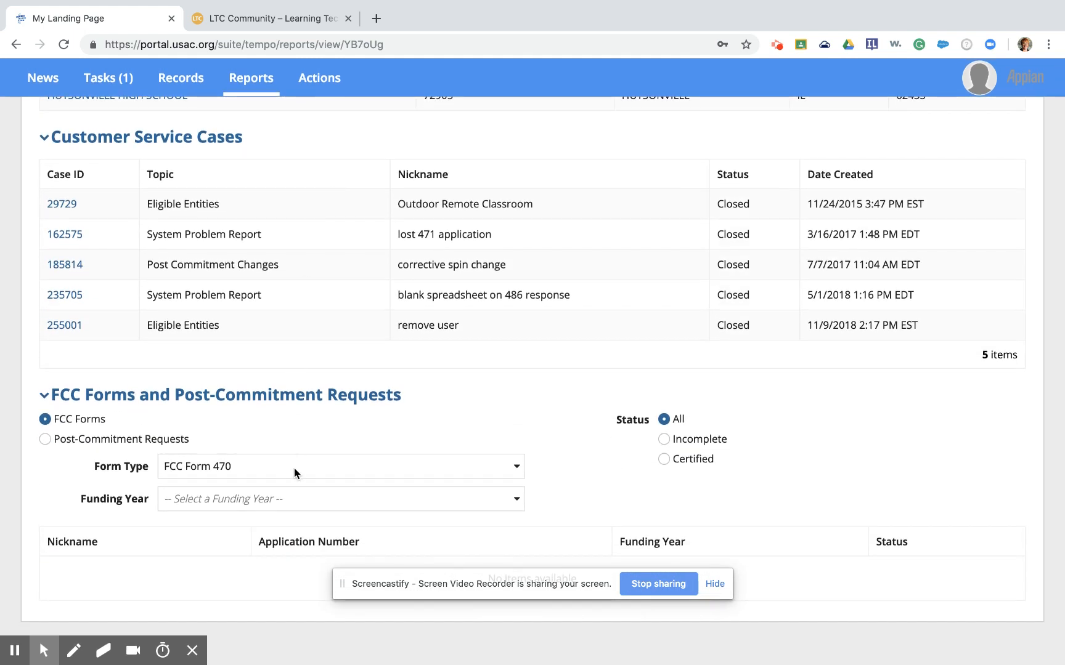
pyautogui.click(294, 469)
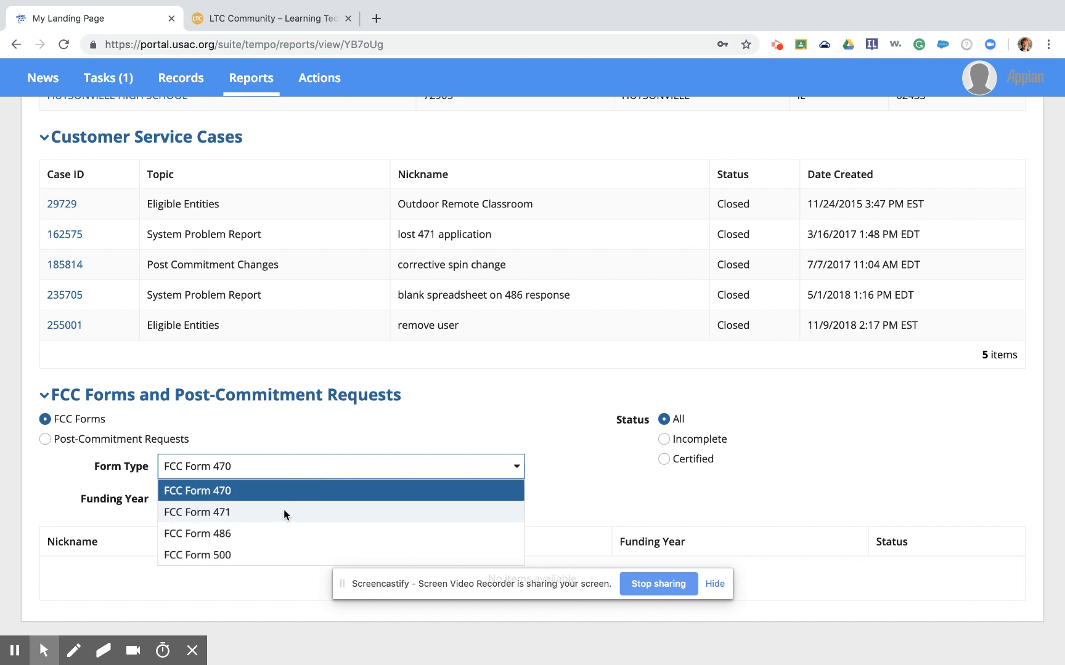
pyautogui.click(283, 513)
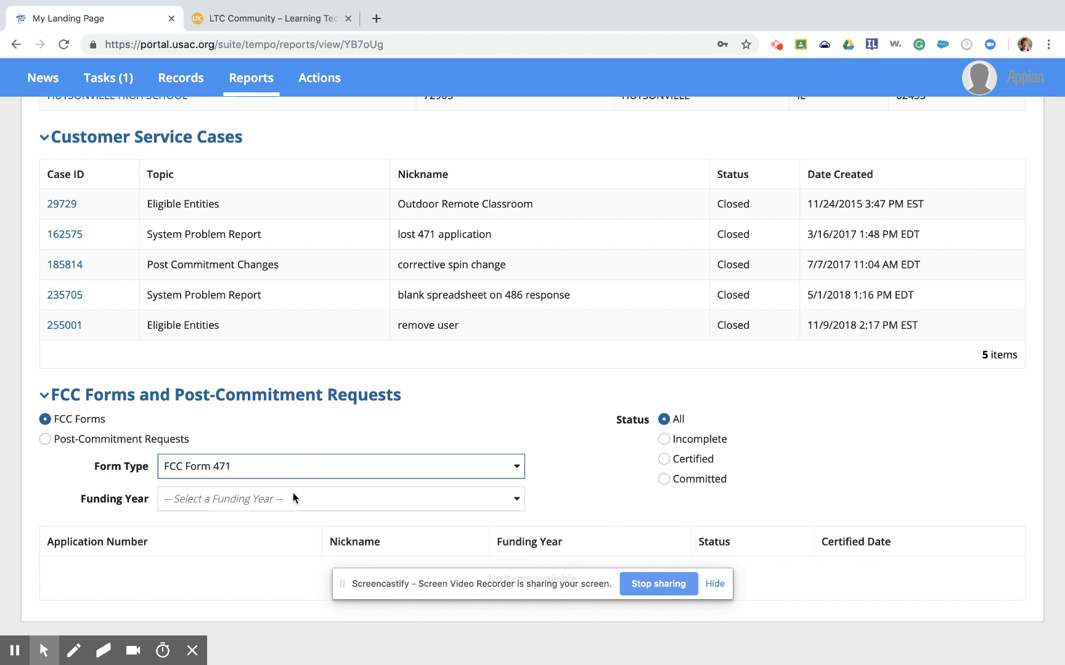
pyautogui.click(293, 498)
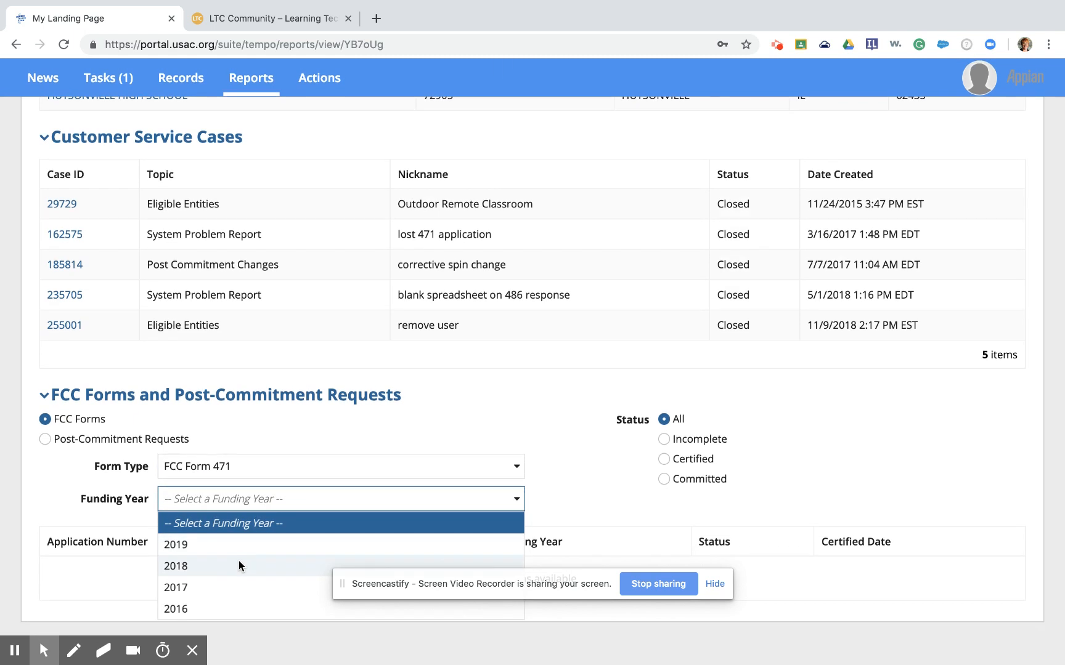
pyautogui.click(238, 566)
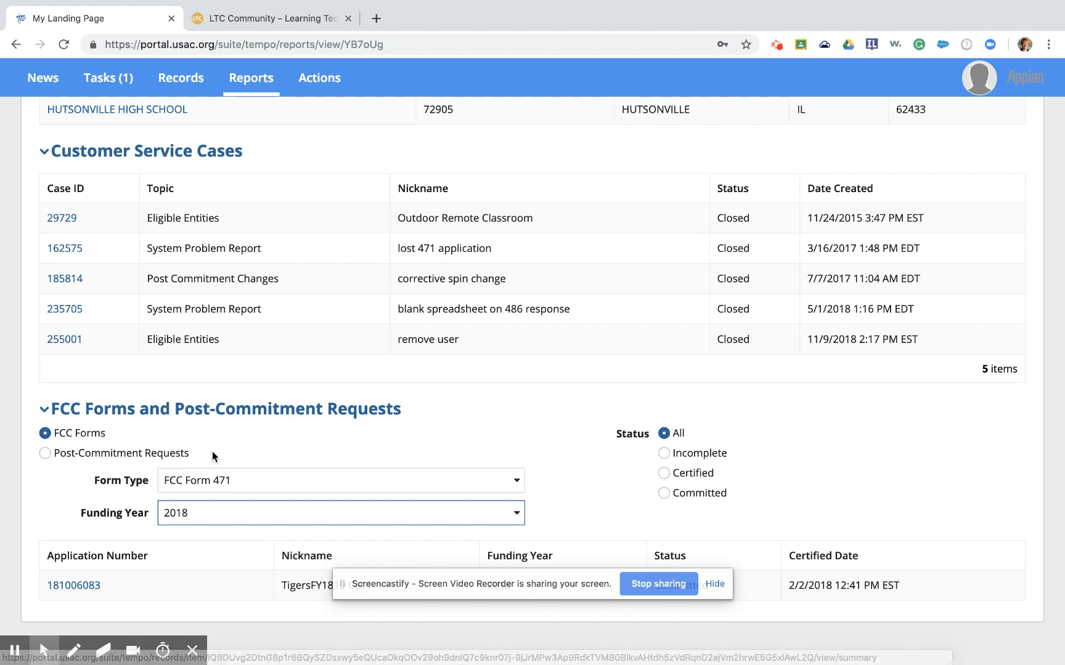
# Step: Start a new FCC Form 471, nickname the application "Hut 471 FY19-20 Cat 1", and save it
pyautogui.scroll(10, 212, 453)
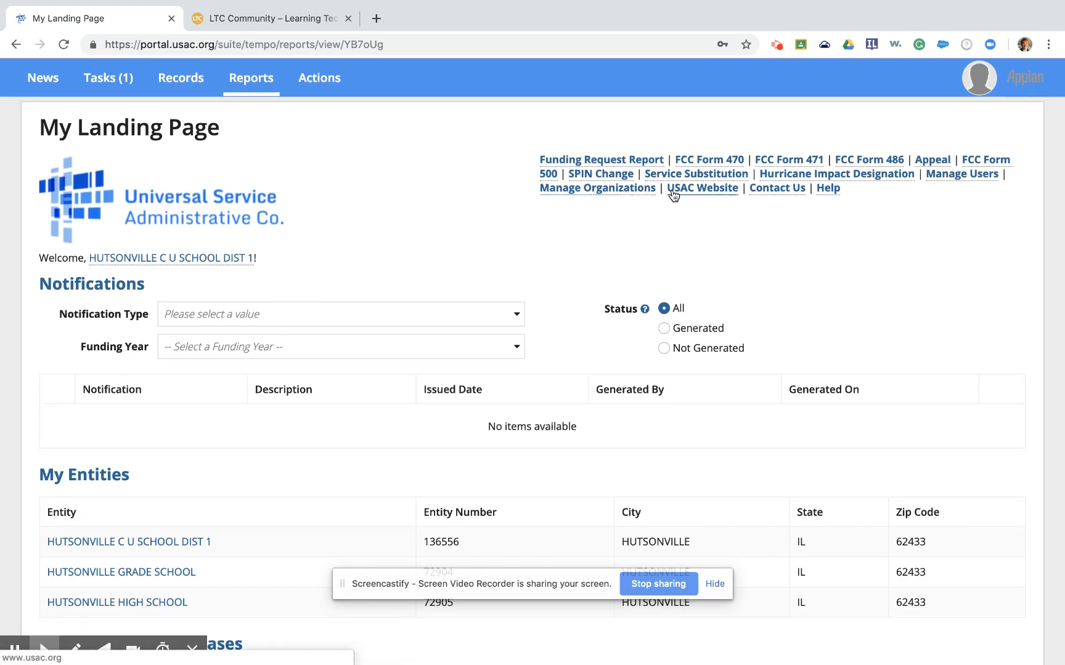
pyautogui.click(784, 160)
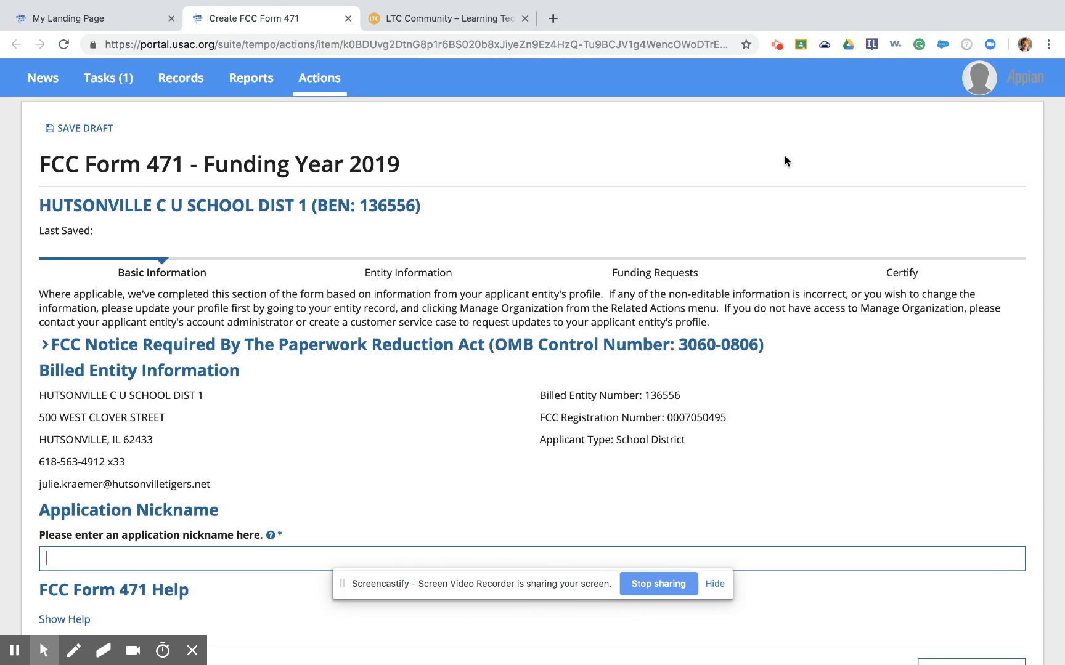
pyautogui.scroll(-2, 784, 156)
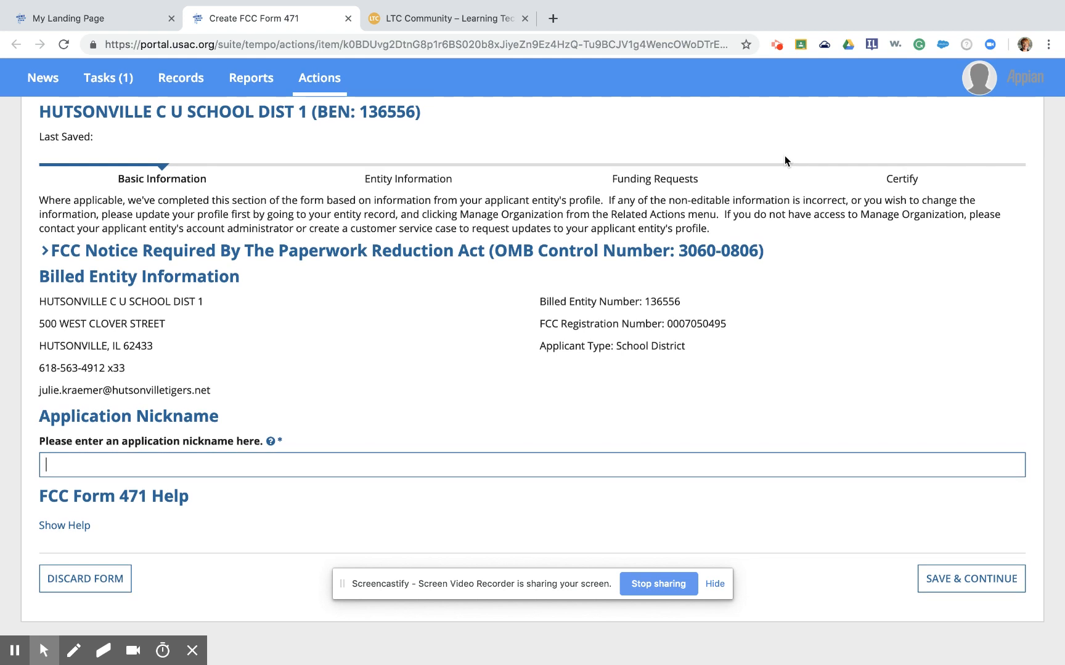
pyautogui.write('Hu')
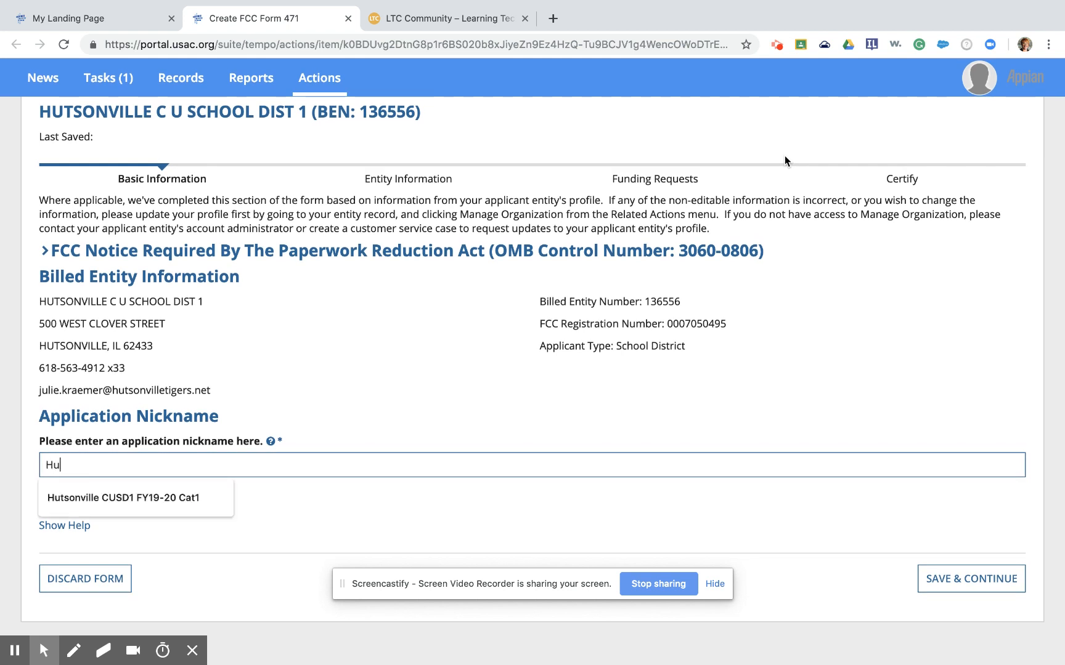
pyautogui.write('t 471')
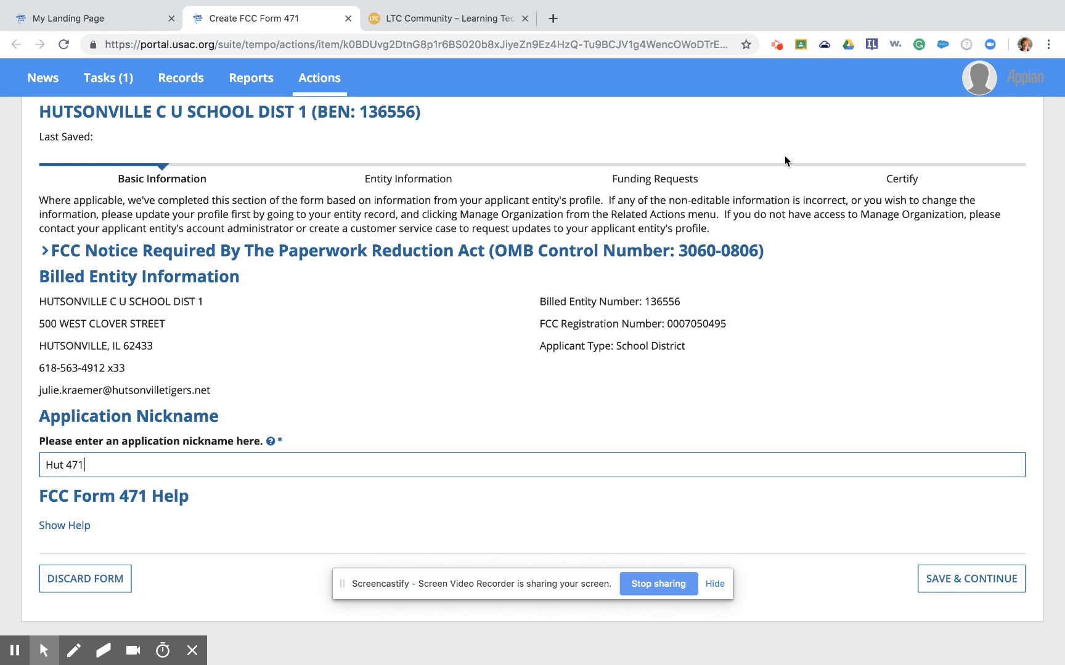
pyautogui.write(' FY19-20')
pyautogui.write('Cat 1')
pyautogui.click(971, 579)
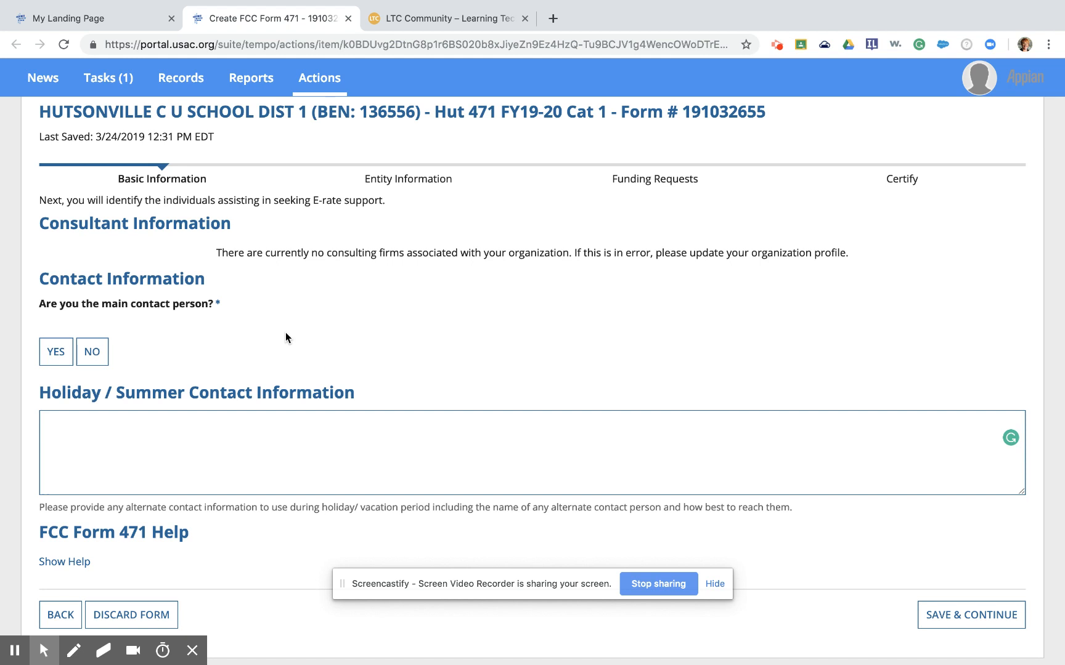
# Step: Answer Yes to being the main contact person, leave the holiday contact blank, and save the contact information
pyautogui.click(55, 355)
pyautogui.click(55, 355)
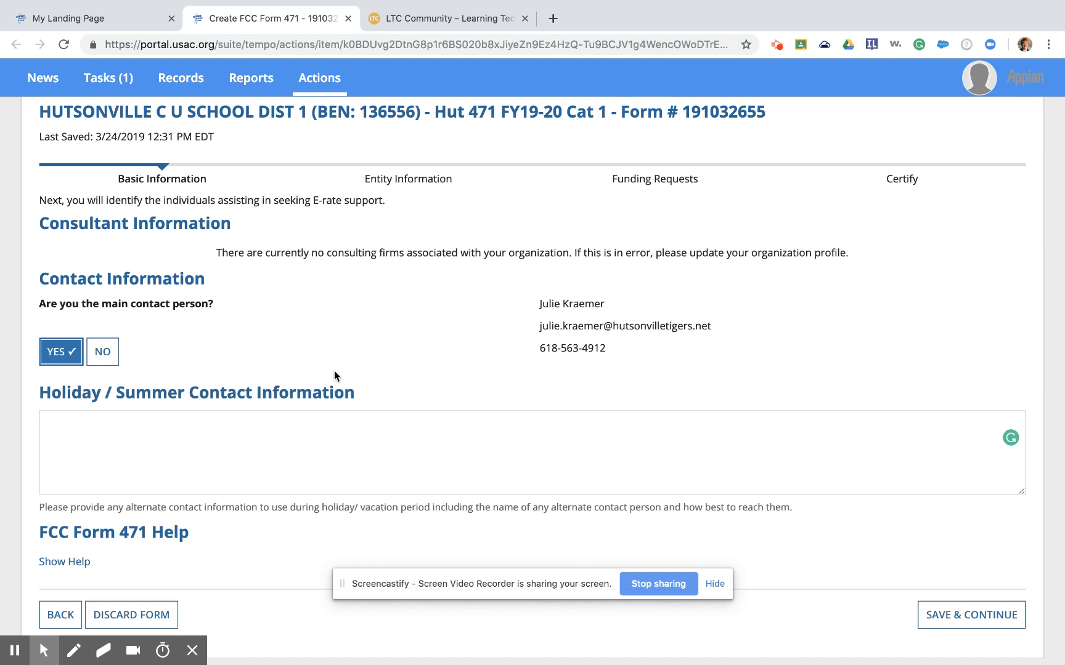
pyautogui.scroll(-1, 333, 370)
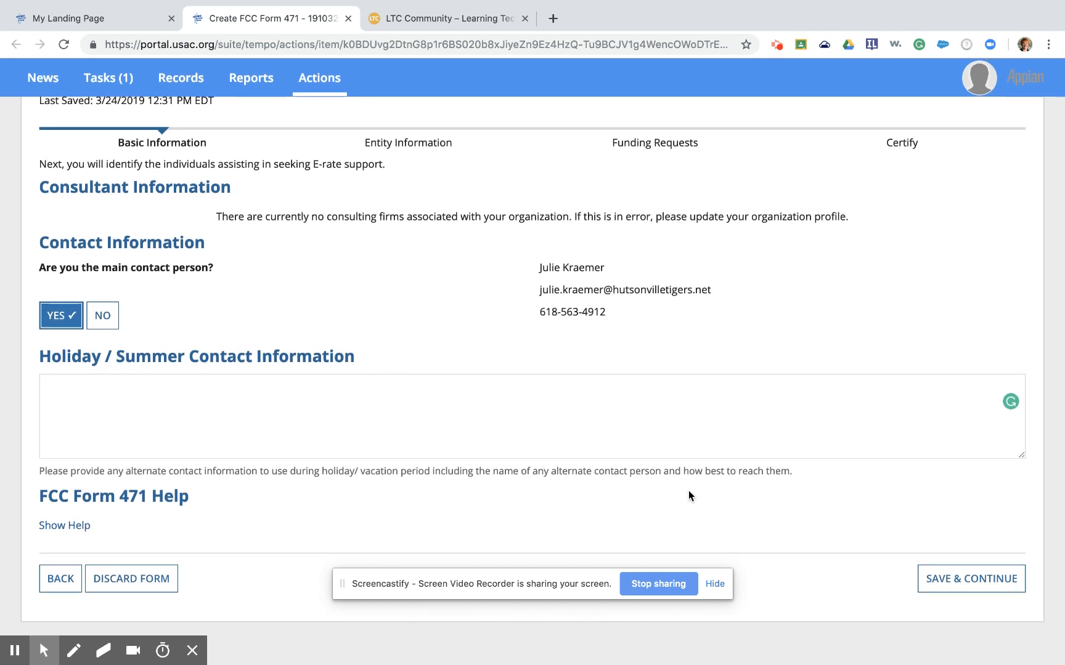
pyautogui.click(954, 588)
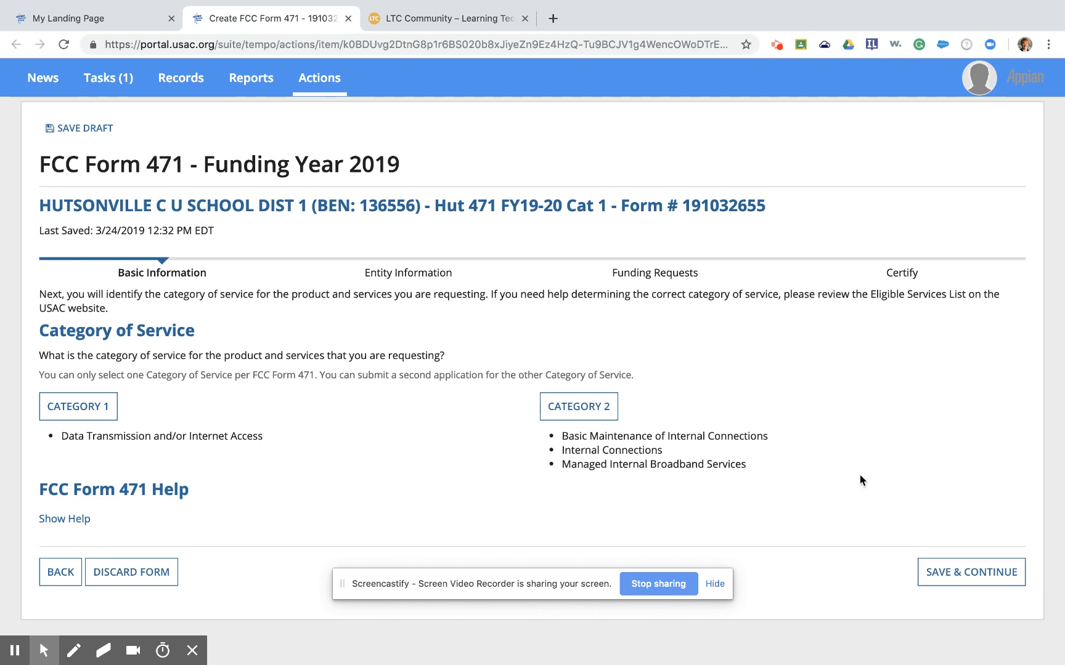
# Step: Choose Category 1 as the category of service and proceed through the entity and discount information to Funding Requests
pyautogui.click(102, 417)
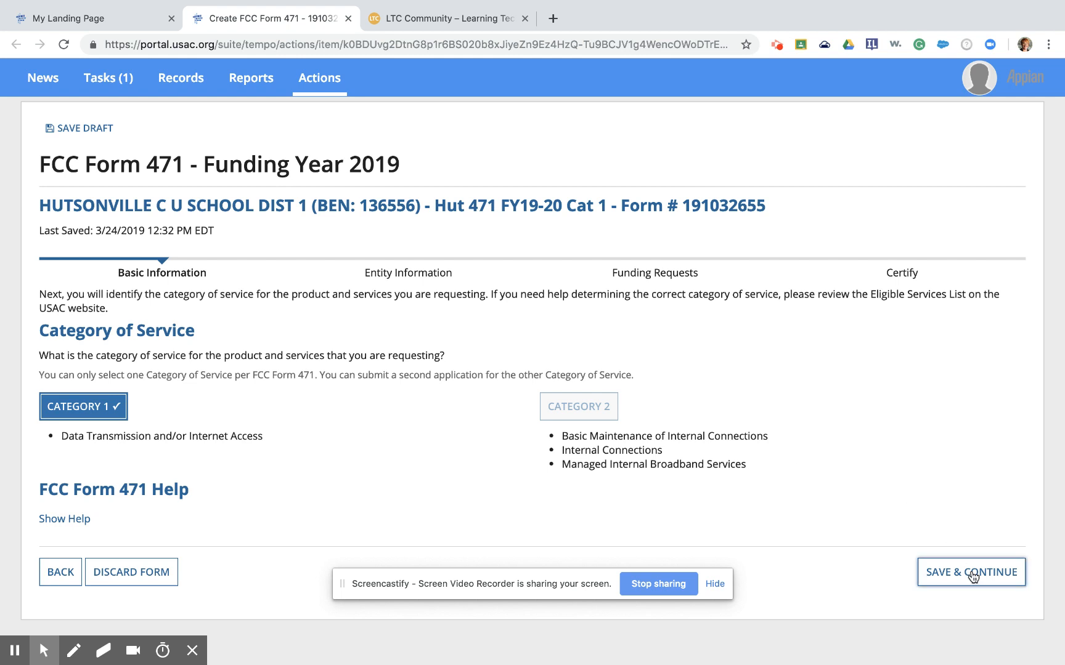
pyautogui.click(973, 577)
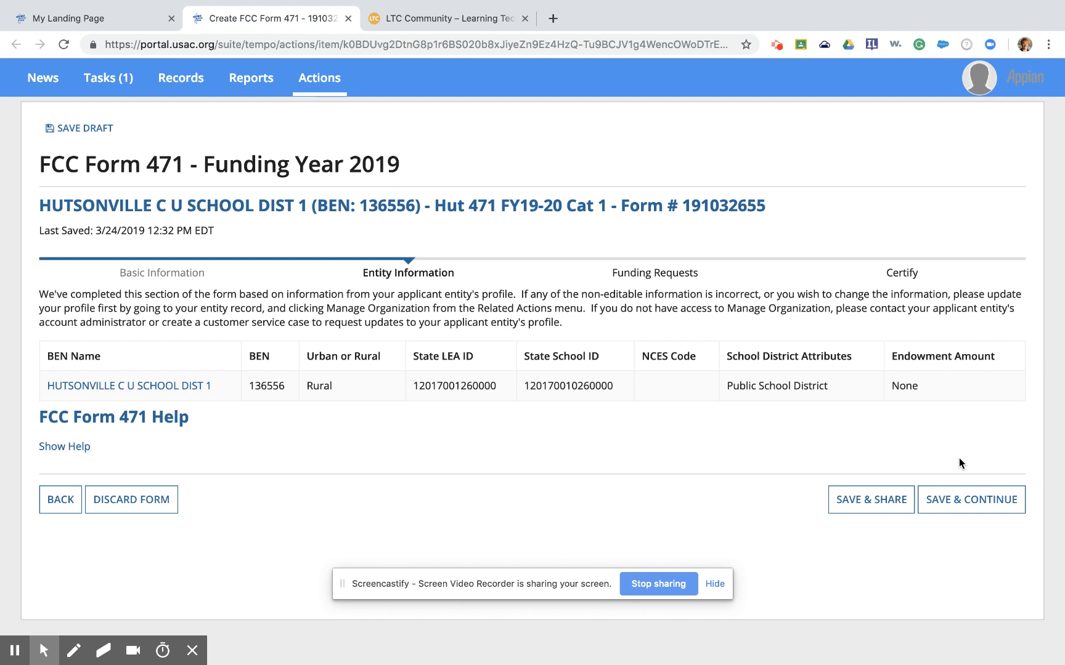
pyautogui.click(988, 510)
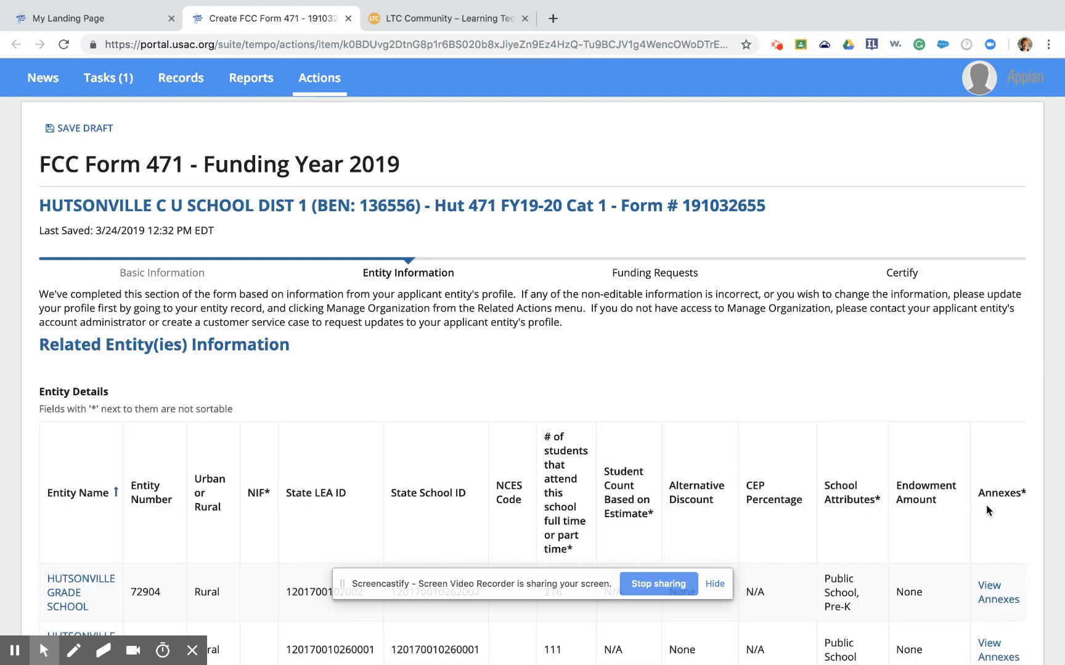
pyautogui.scroll(-5, 986, 509)
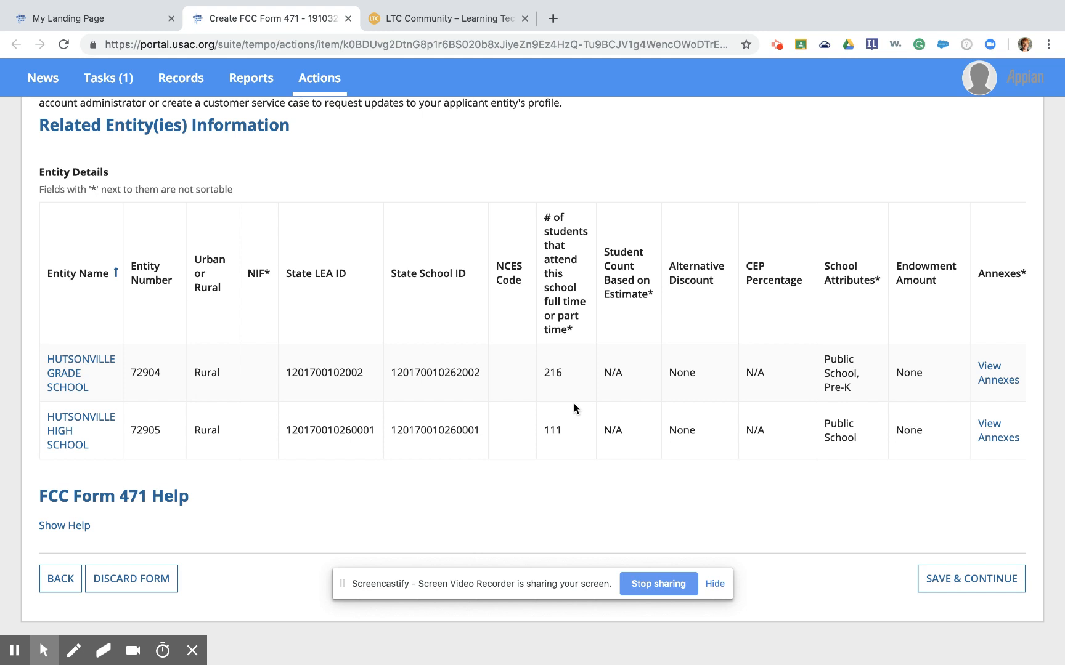
pyautogui.click(958, 579)
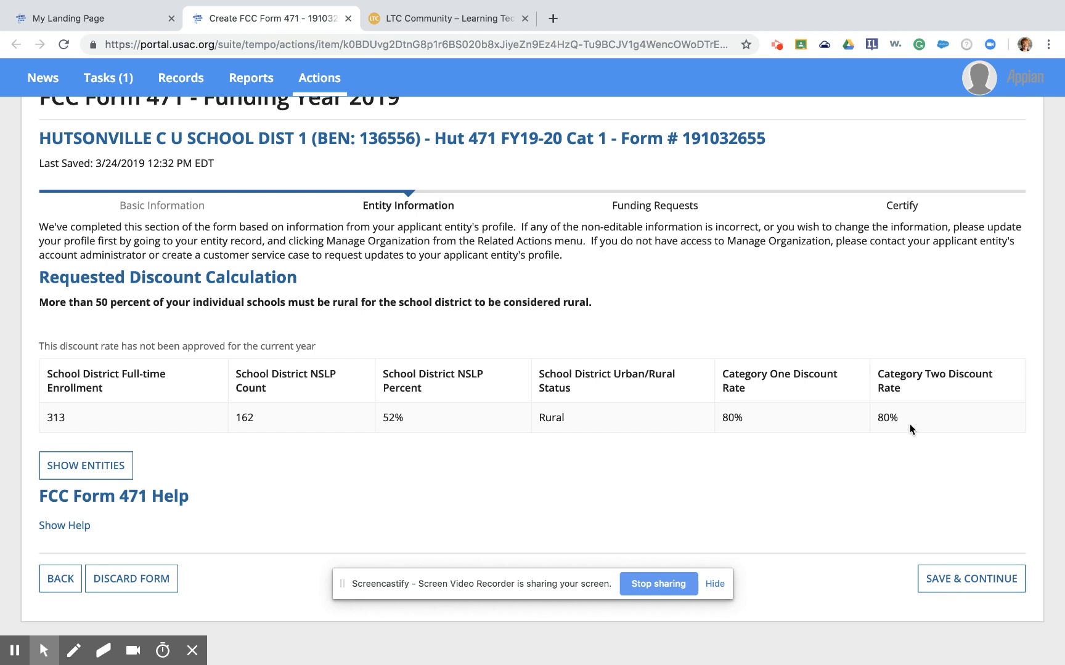
pyautogui.click(970, 580)
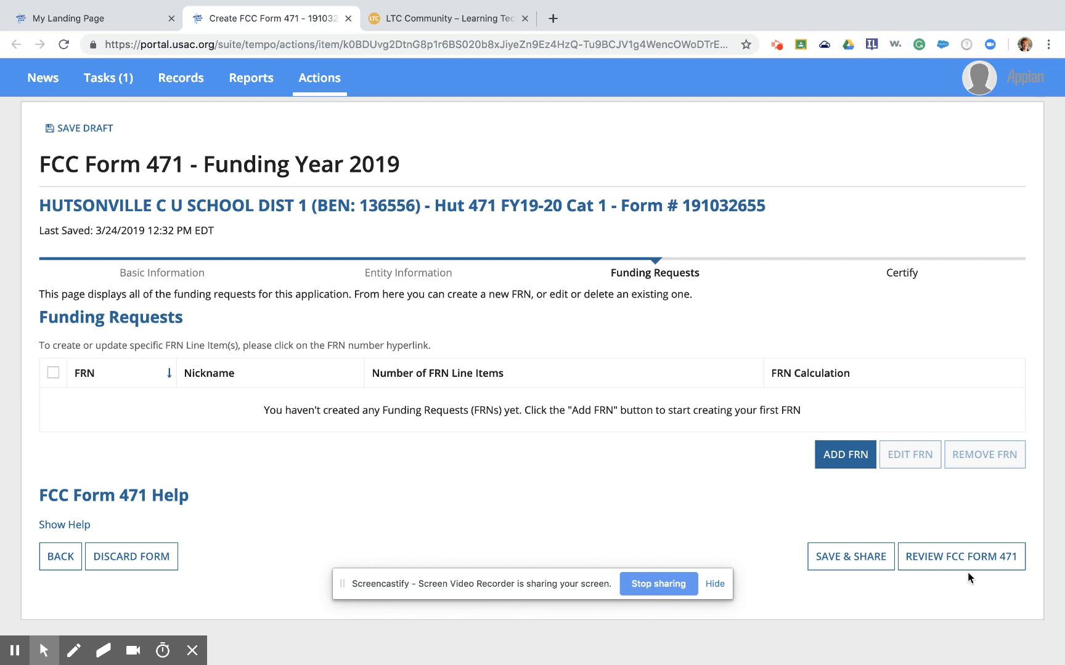
# Step: Add an FRN nicknamed "Internet access for district" and mark it as not a continuation of a previous year's FRN
pyautogui.click(851, 468)
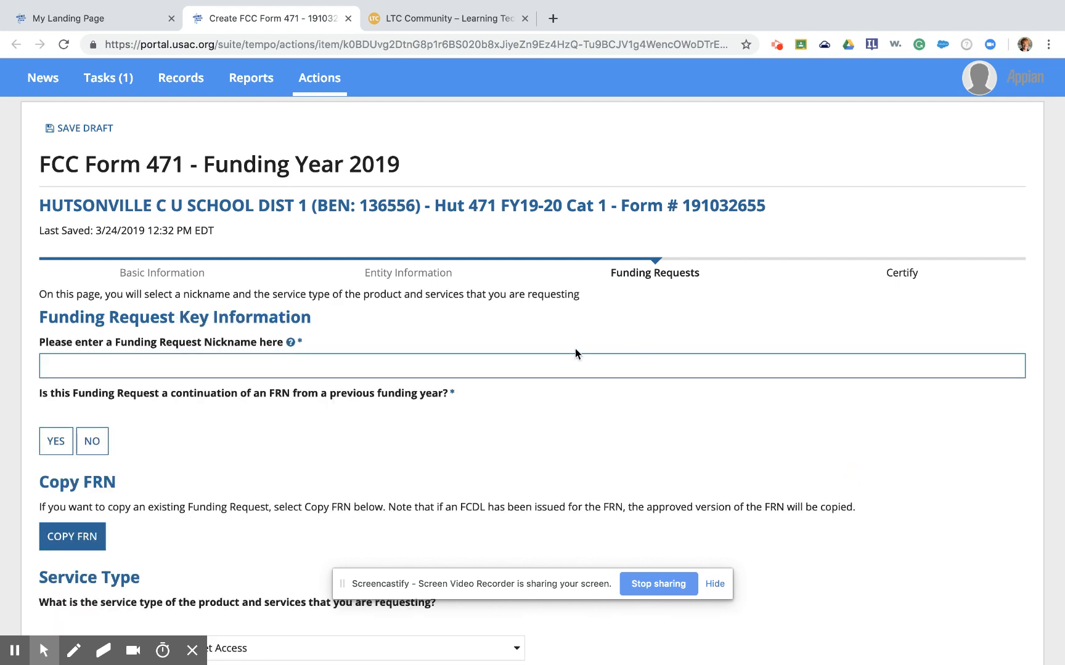
pyautogui.write('I')
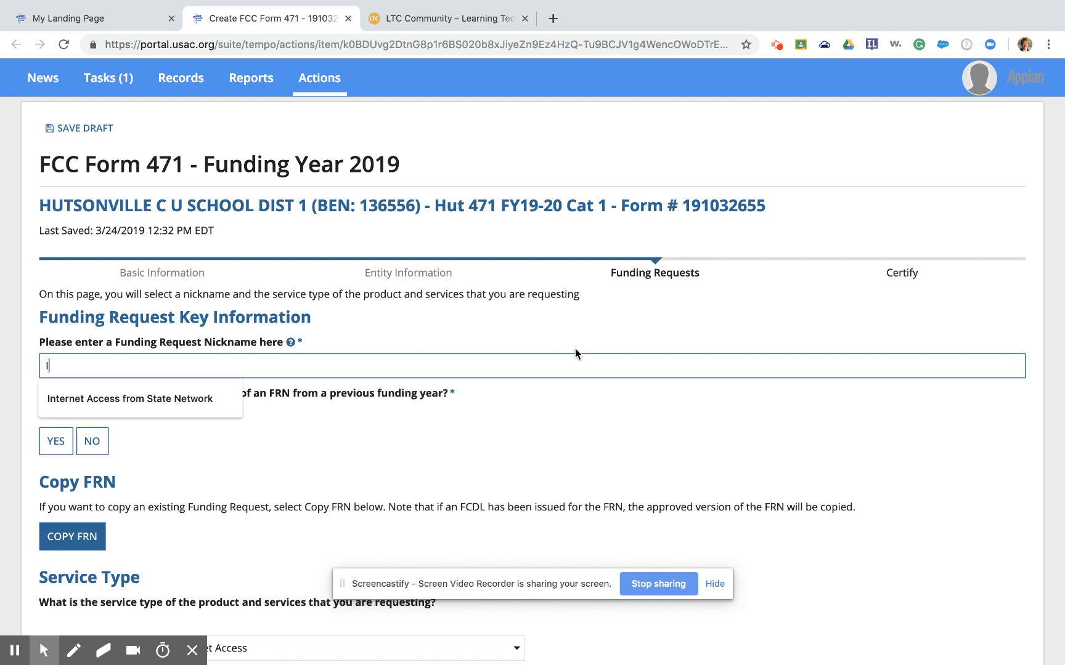
pyautogui.write('nternet access fo')
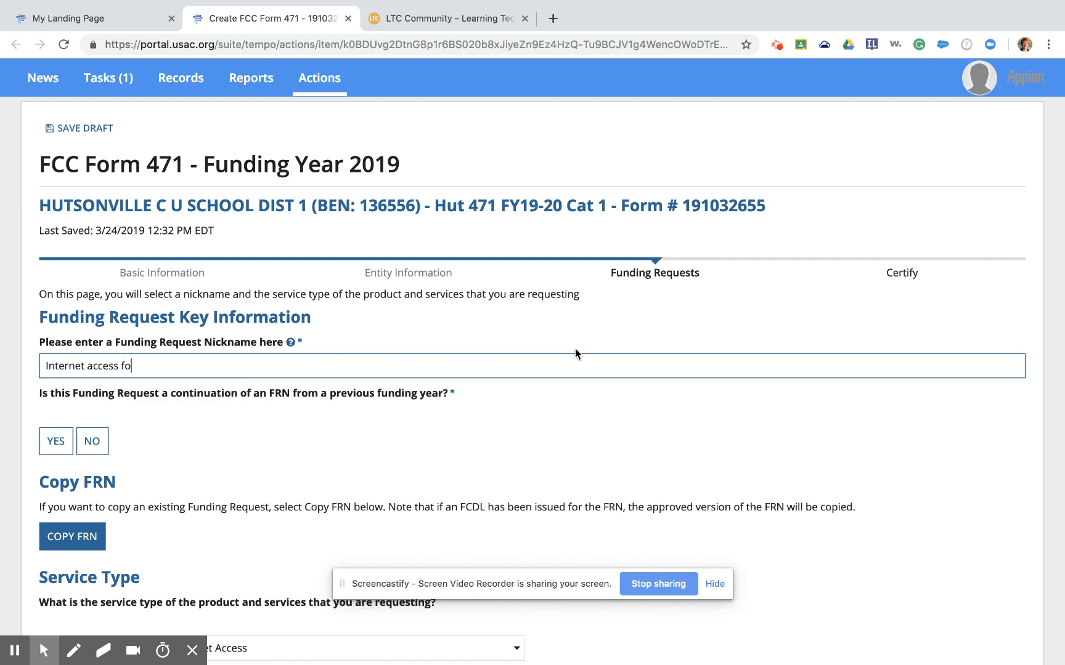
pyautogui.write('r district')
pyautogui.scroll(-2, 275, 404)
pyautogui.click(92, 408)
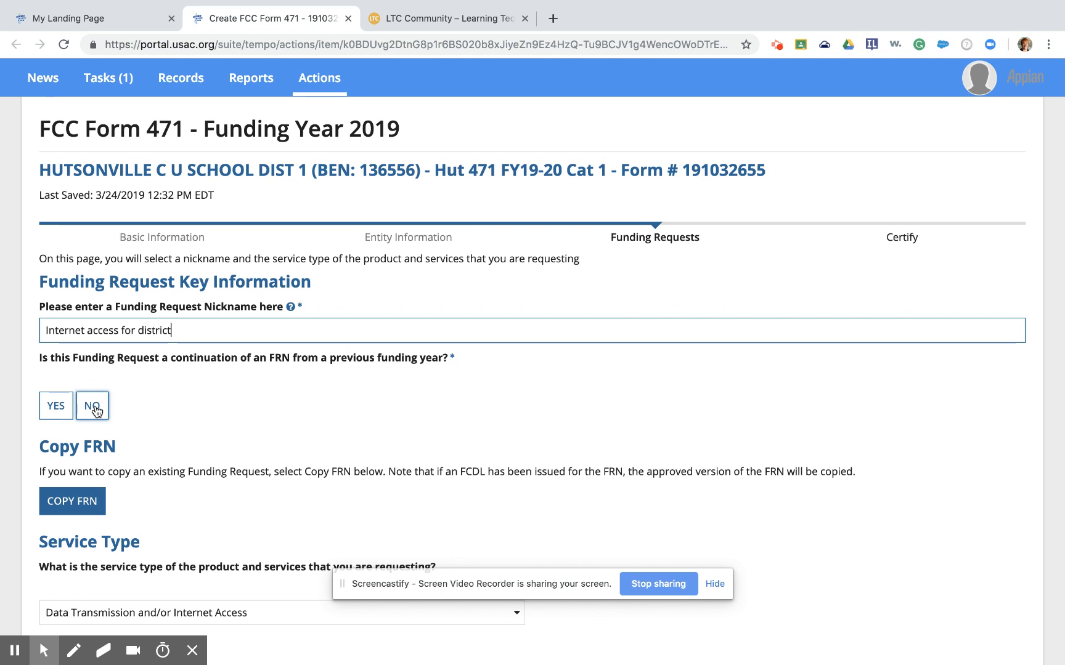
pyautogui.click(95, 409)
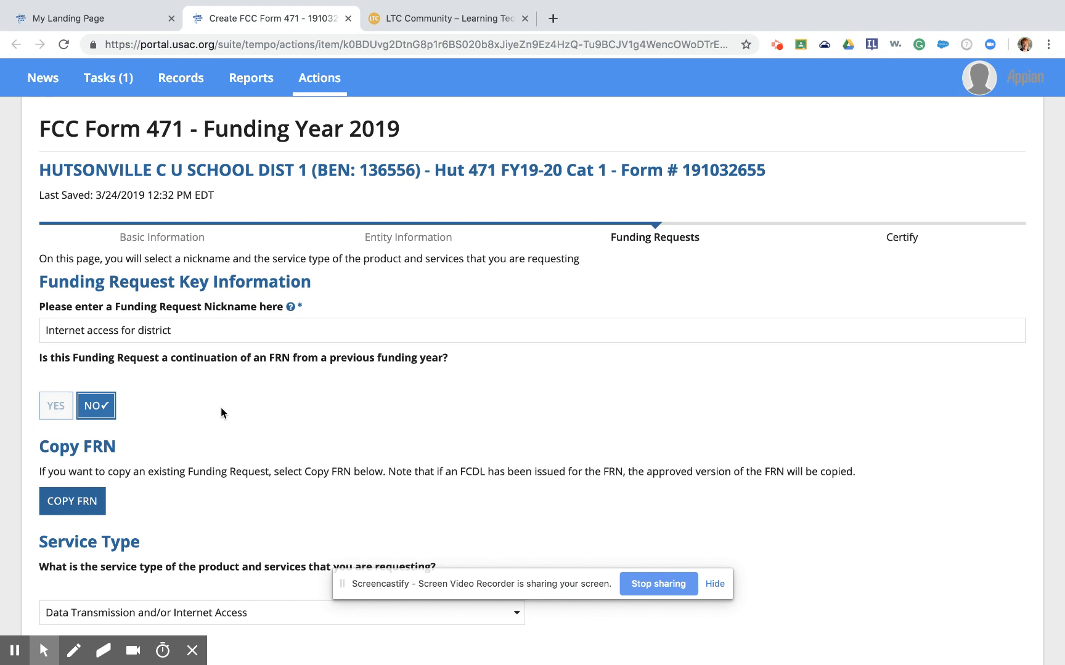
# Step: Keep Data Transmission and/or Internet Access as the FRN's service type and continue to the FRN Contract page
pyautogui.scroll(-2, 220, 408)
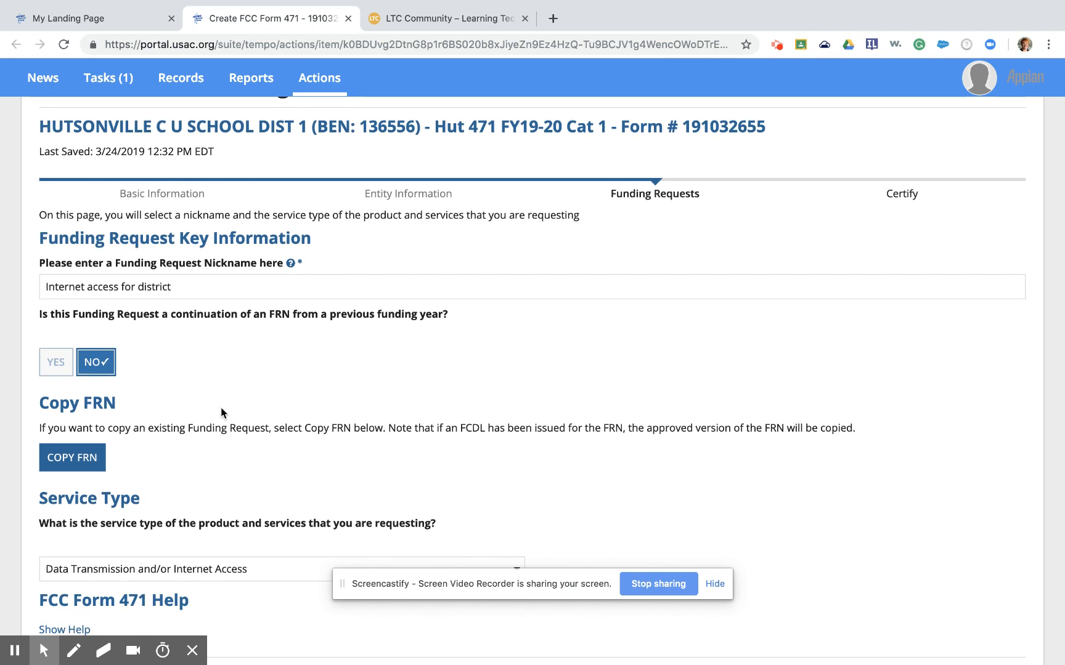
pyautogui.scroll(-5, 221, 408)
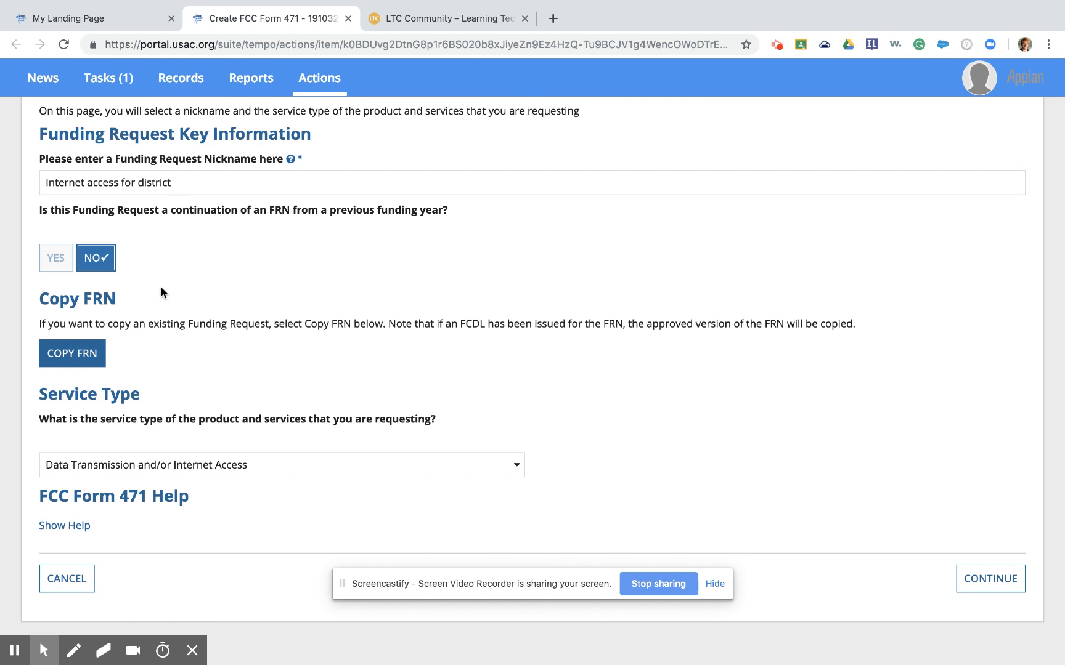
pyautogui.click(185, 473)
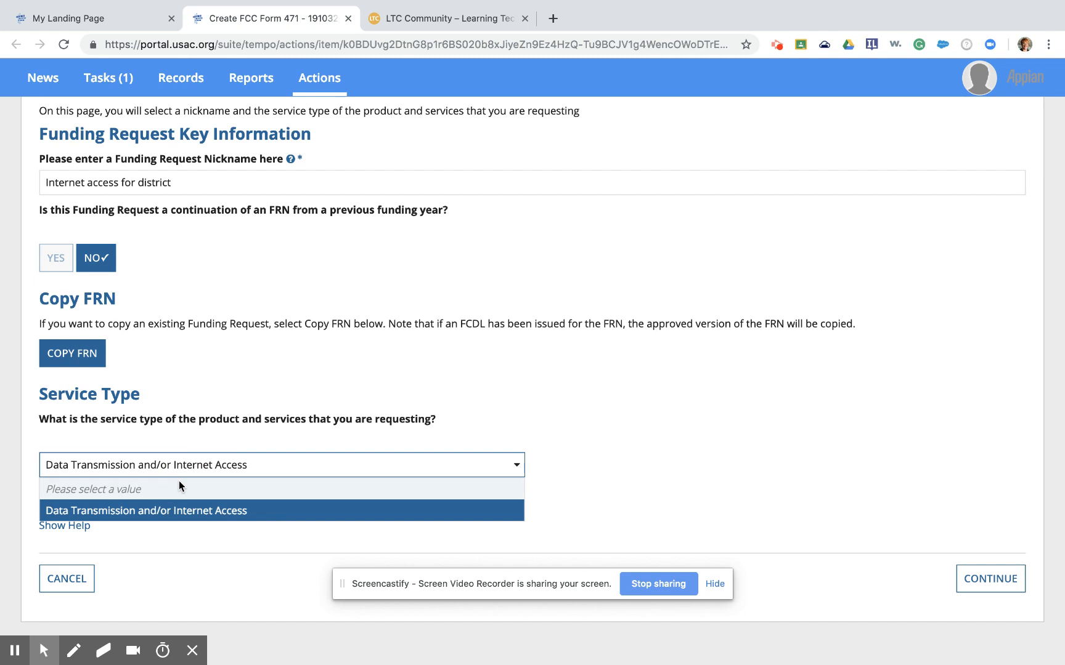
pyautogui.click(213, 466)
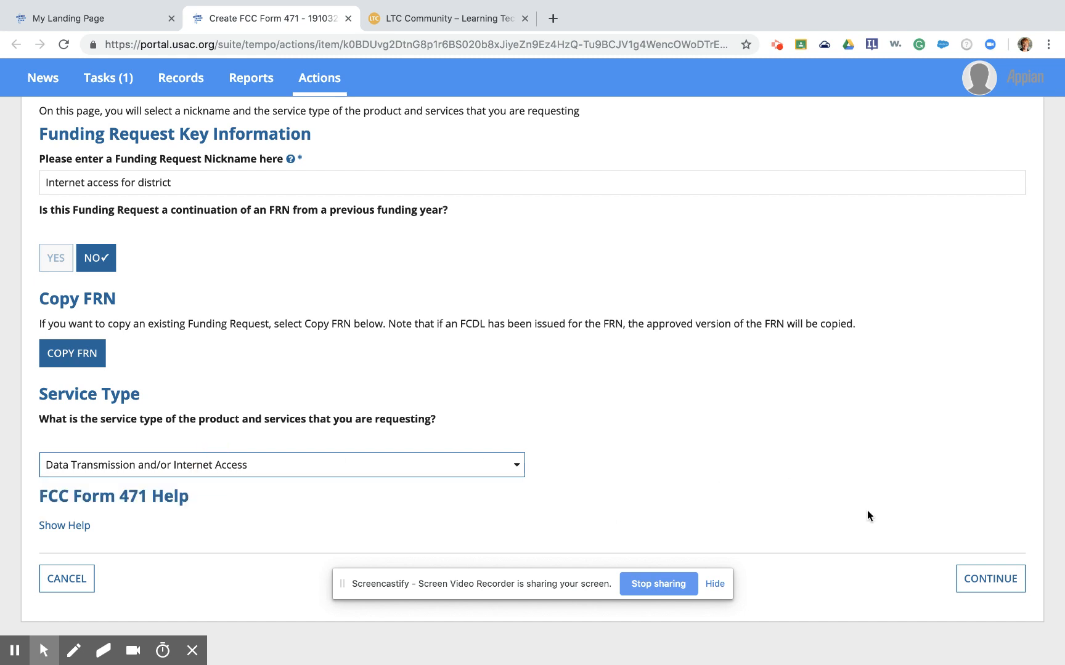
pyautogui.click(985, 582)
pyautogui.click(985, 582)
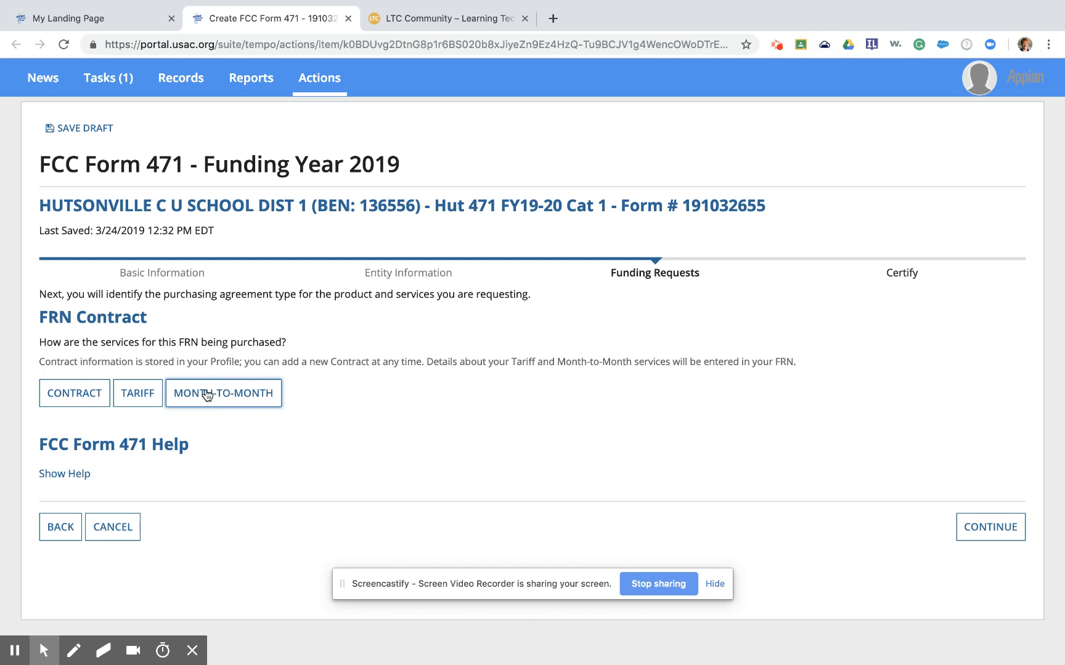
# Step: Specify that the FRN's services are purchased under a contract and search for contracts by the district's pre-filled BEN
pyautogui.click(66, 406)
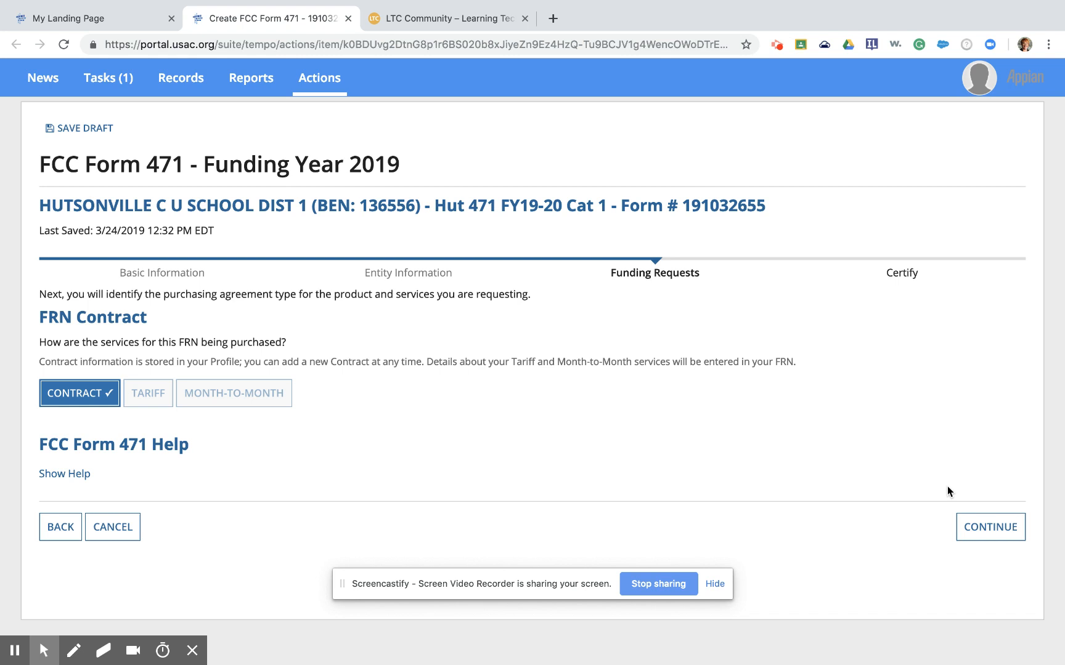
pyautogui.click(970, 534)
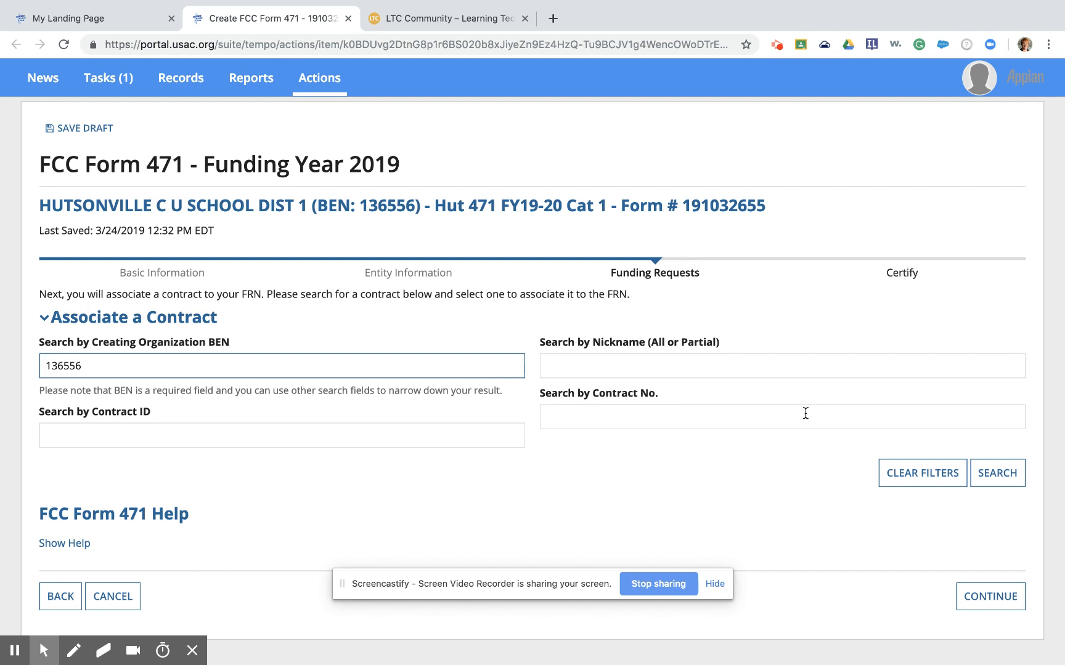
pyautogui.click(1000, 475)
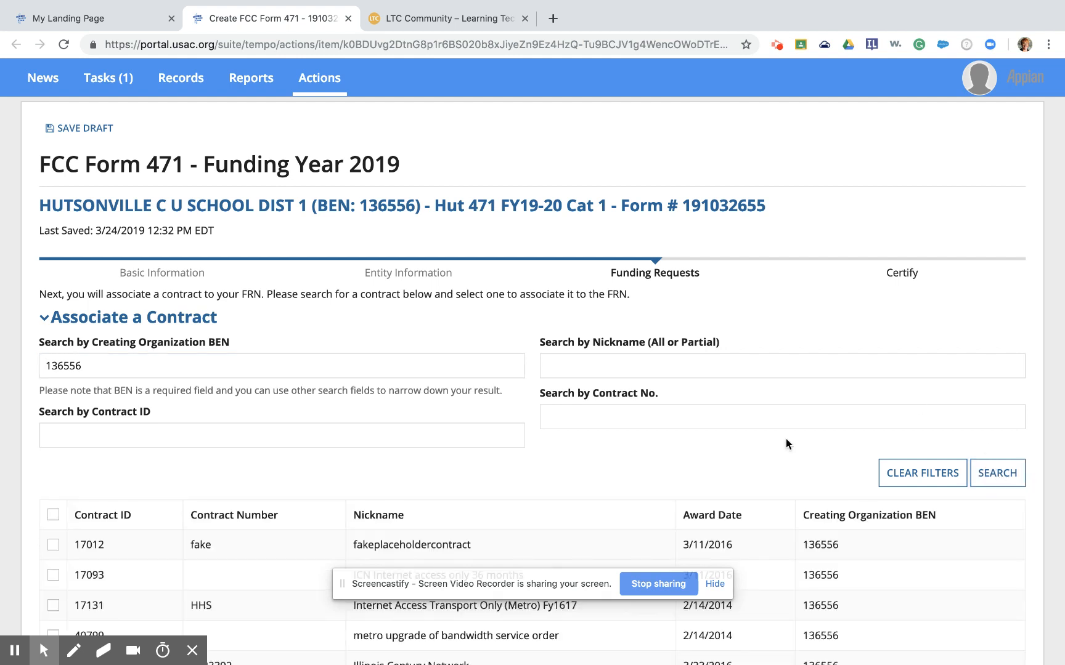
# Step: Sort the contract results by Contract ID in descending order and select the "ICN Internet Access start 2019-20" contract
pyautogui.scroll(-3, 785, 441)
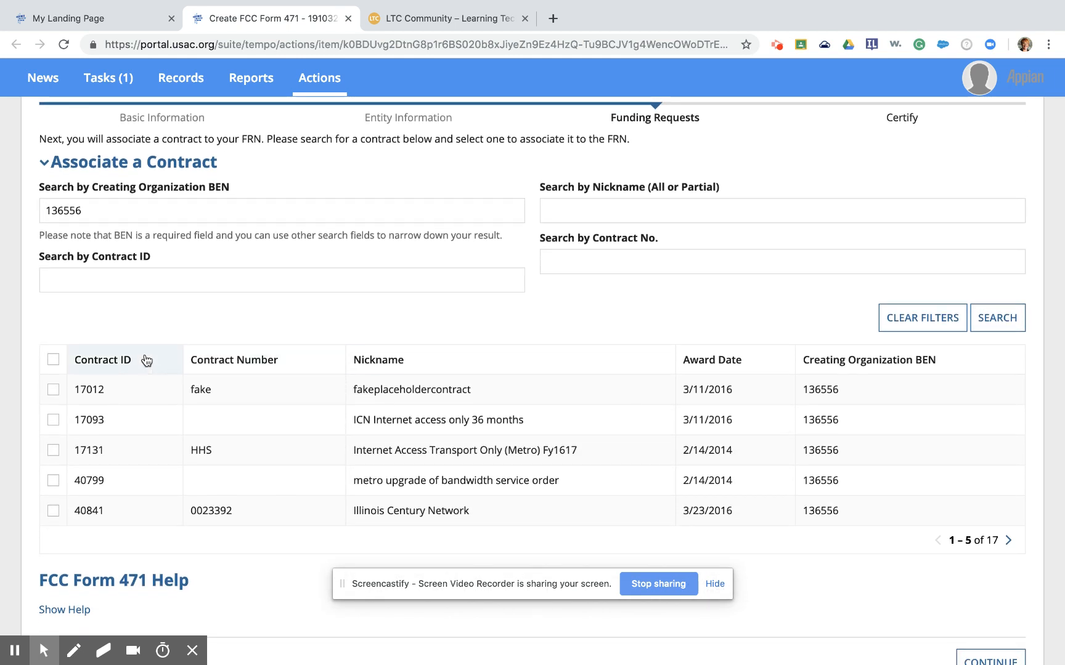
pyautogui.click(120, 363)
pyautogui.click(120, 362)
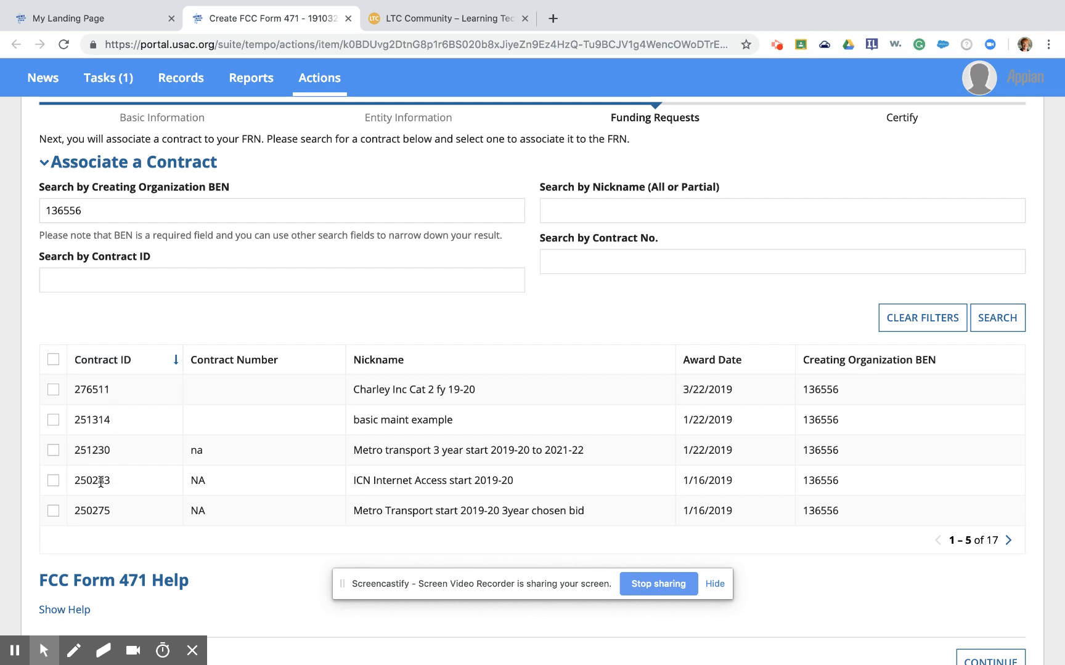
pyautogui.click(53, 481)
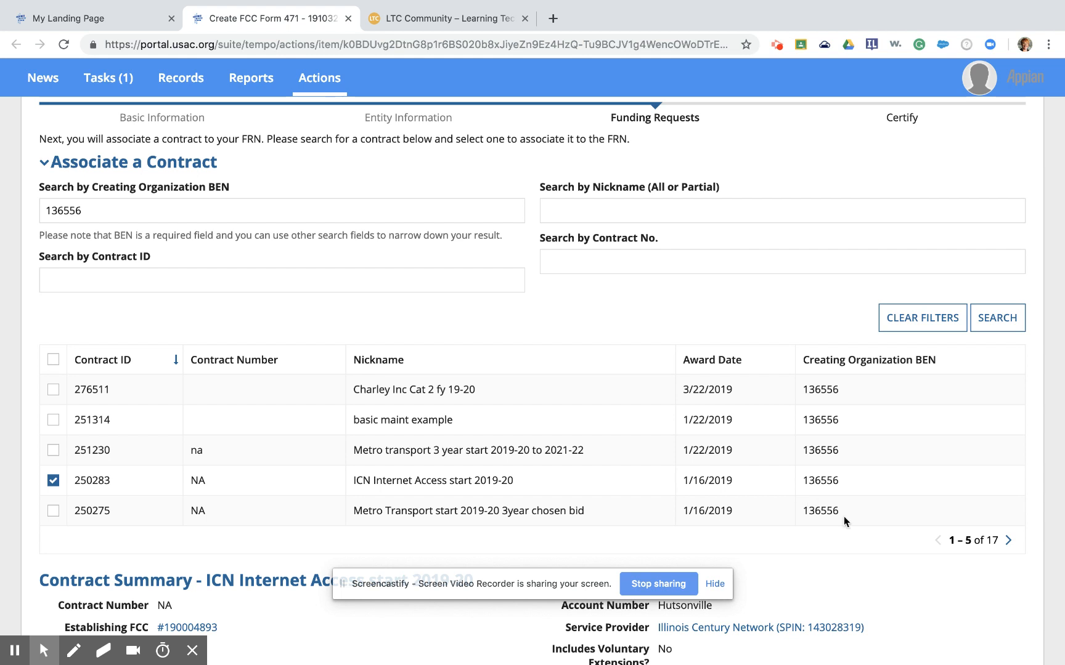
# Step: Keep the service start date and set the contract expiration date for the current term to 06/30/2022
pyautogui.scroll(-5, 819, 545)
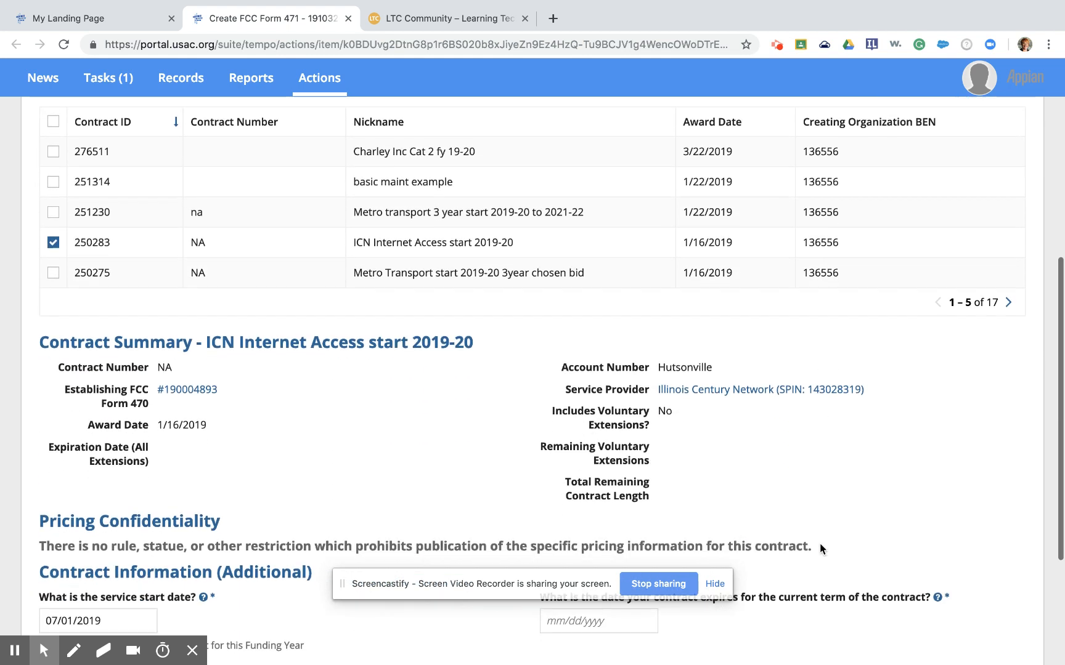
pyautogui.scroll(-2, 819, 543)
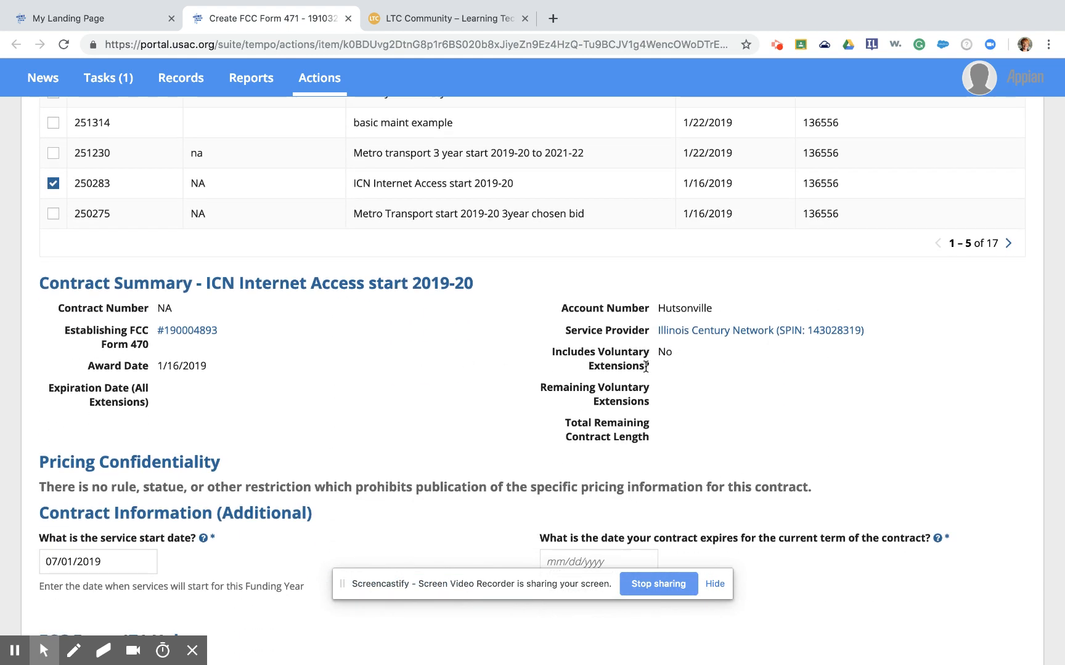
pyautogui.scroll(-1, 656, 369)
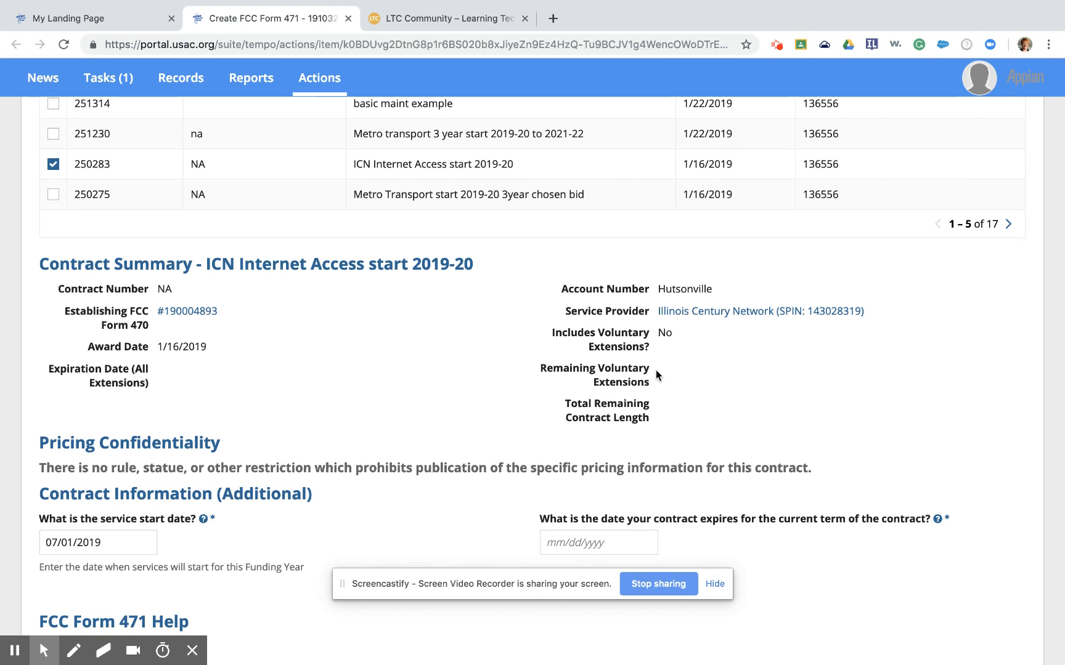
pyautogui.scroll(-1, 552, 335)
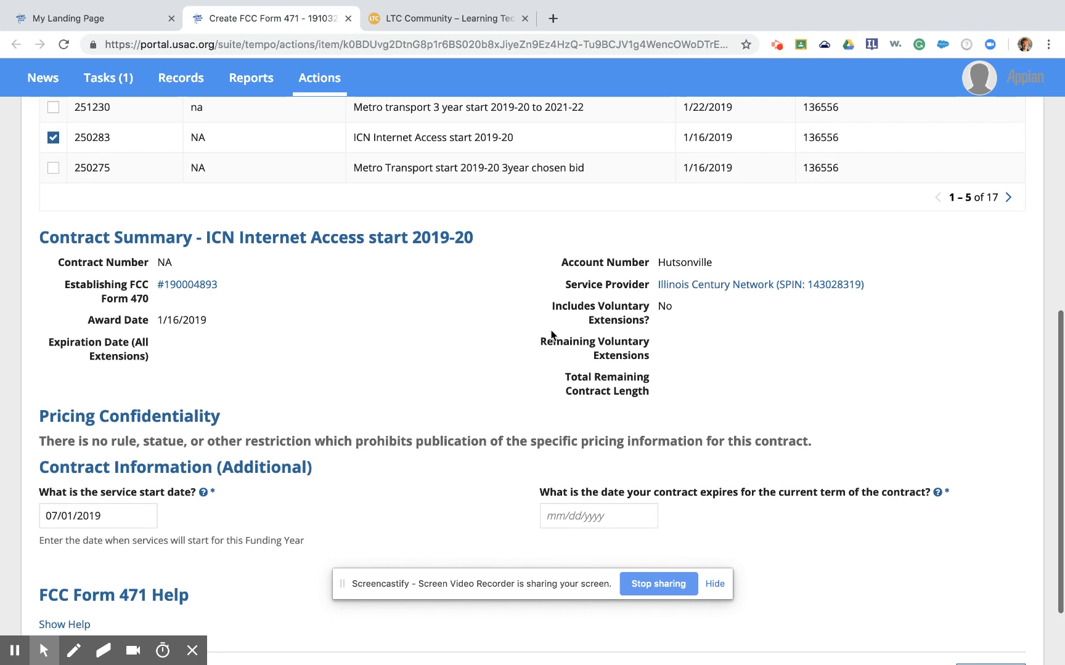
pyautogui.scroll(-3, 552, 335)
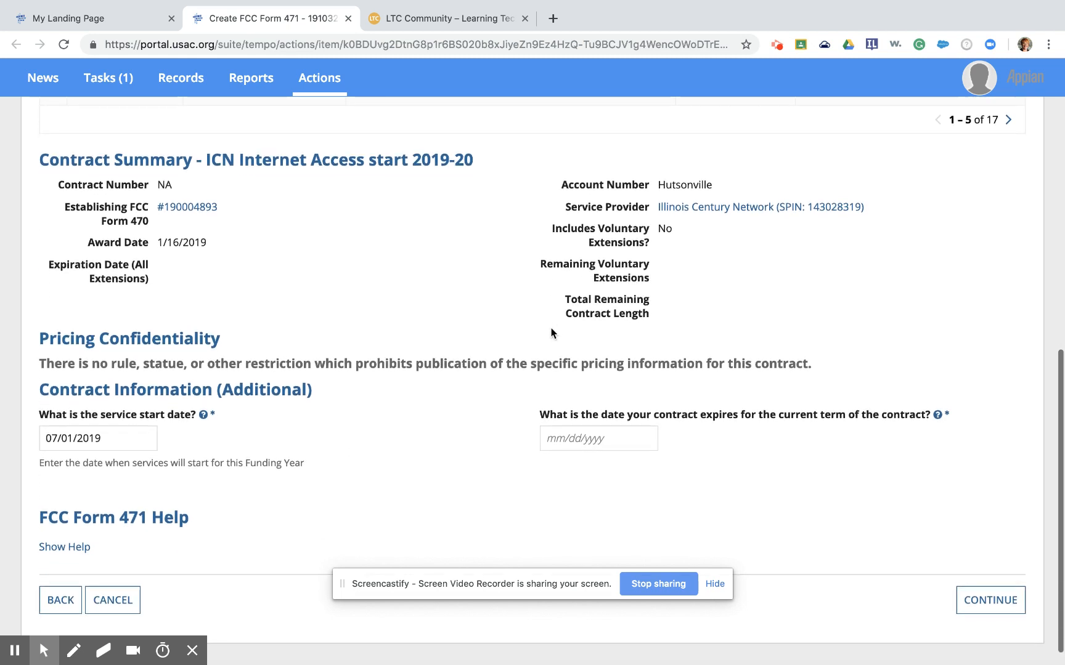
pyautogui.scroll(-1, 538, 328)
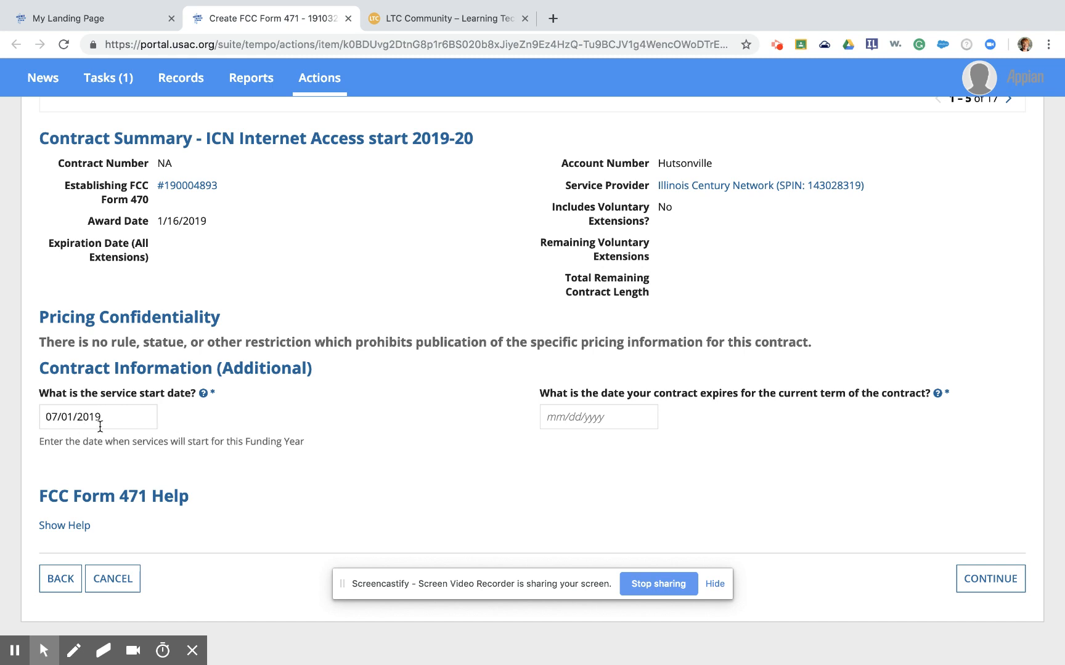
pyautogui.click(587, 420)
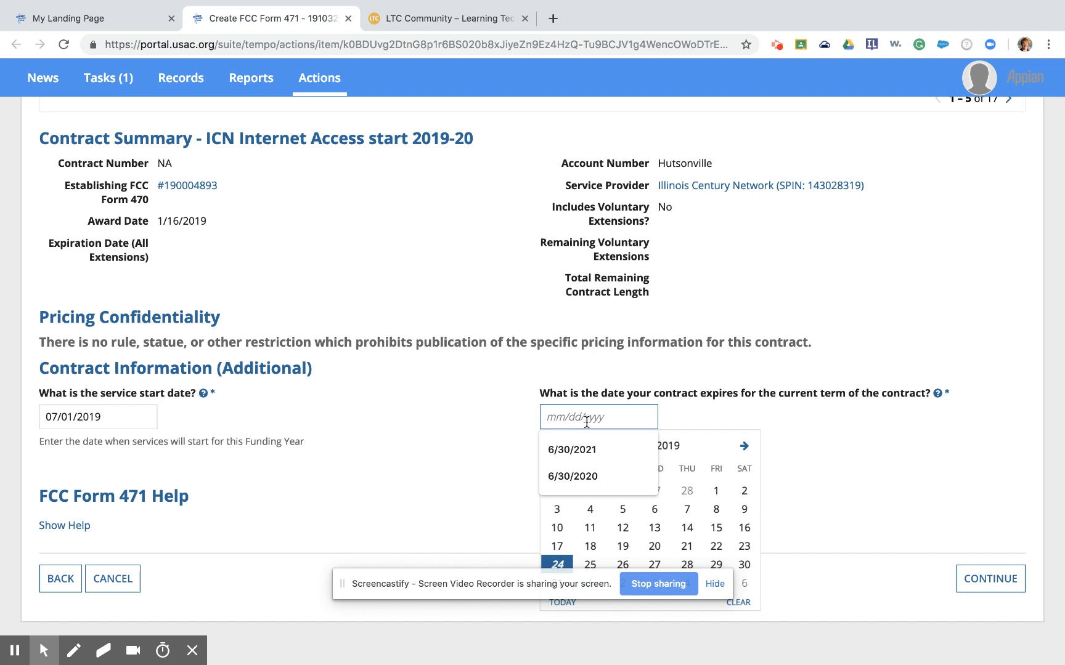
pyautogui.write('06/30')
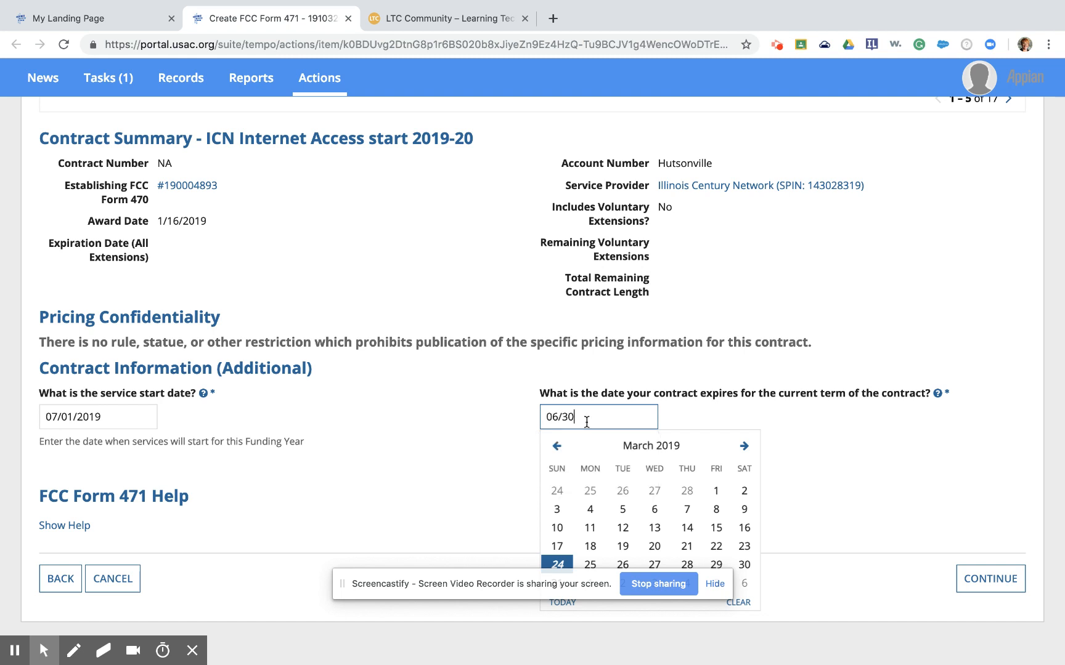
pyautogui.write('/20')
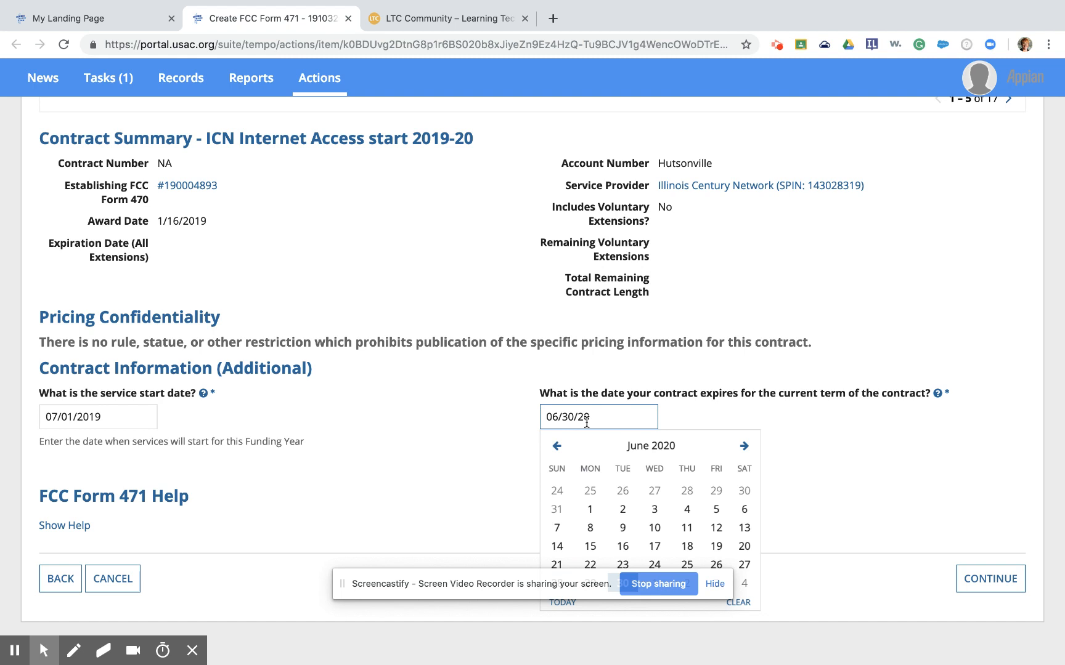
pyautogui.write('22')
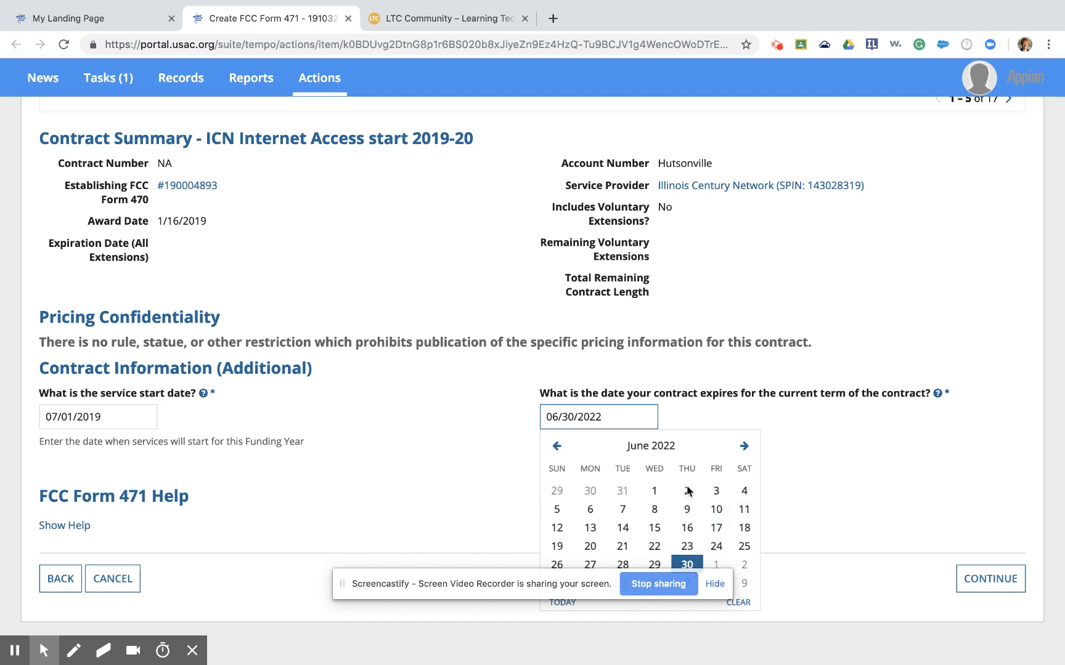
pyautogui.click(689, 559)
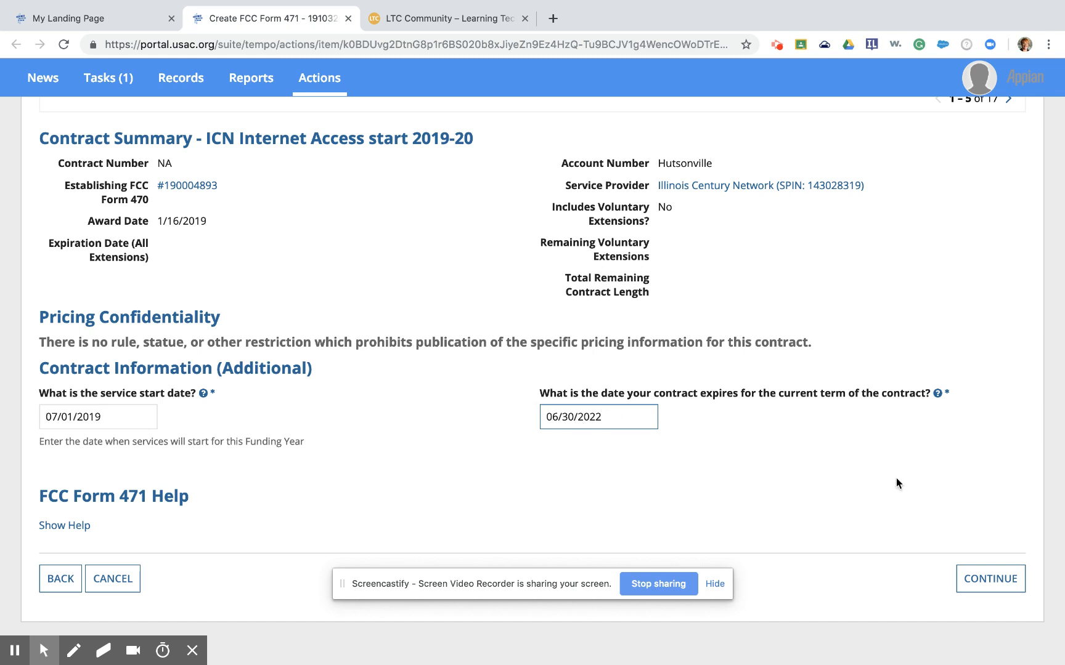
# Step: Proceed to Fiber Request Key Information, answer No to the eligible broadband options, and continue to the Narrative page
pyautogui.click(990, 581)
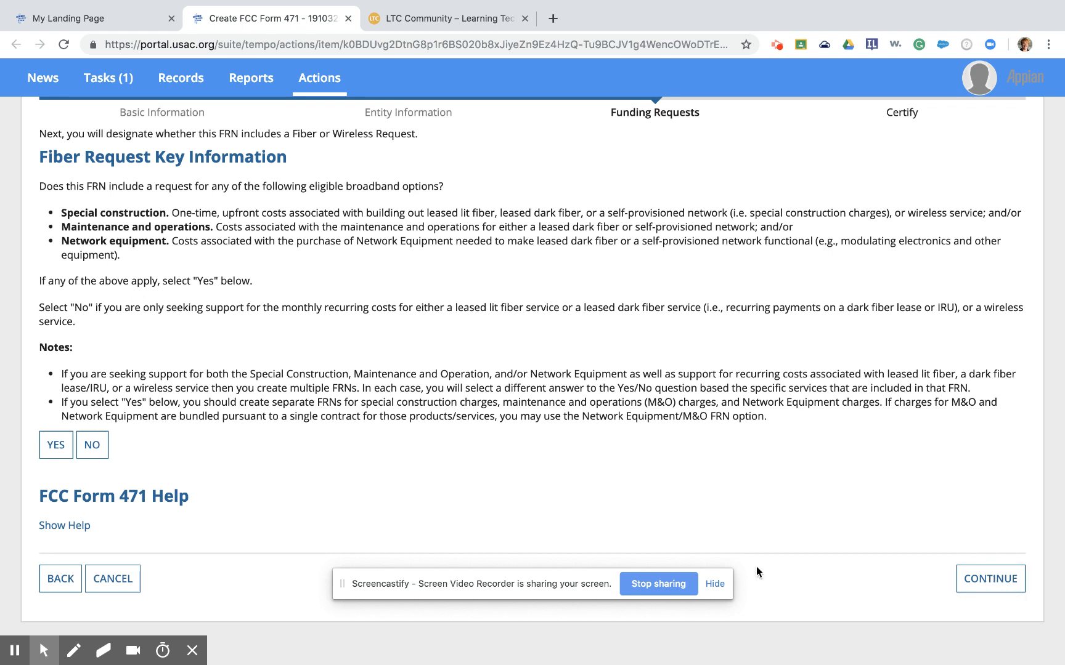
pyautogui.click(111, 450)
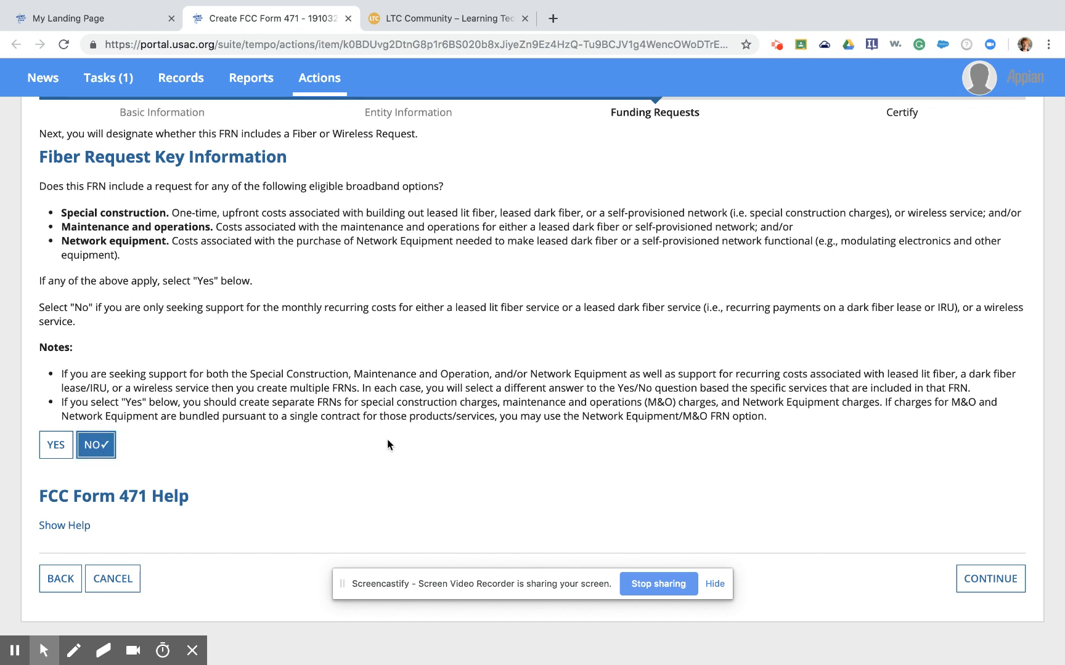
pyautogui.click(1003, 581)
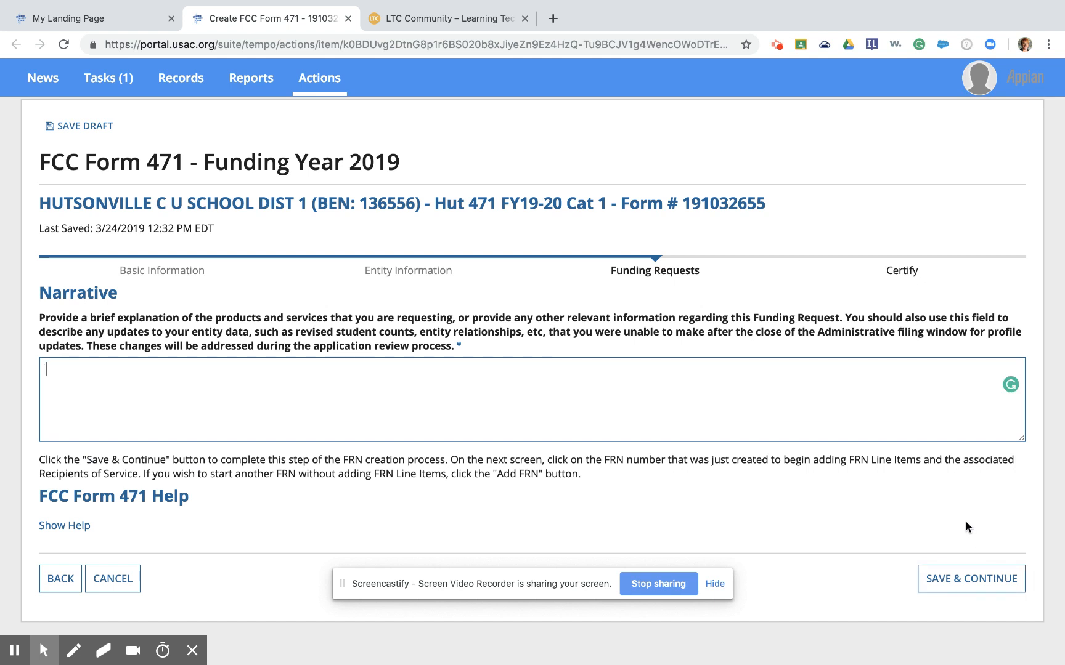
# Step: Enter the narrative "Internet access for entire district 300 Mb bandwidth shared." and save the FRN
pyautogui.write('Internet access for ente')
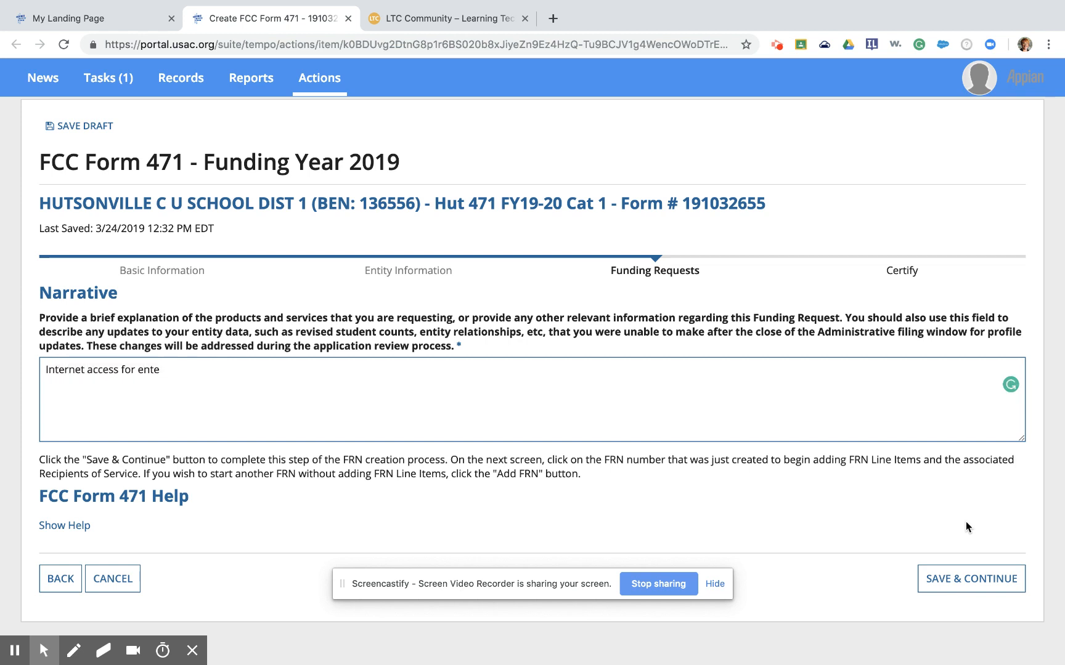
pyautogui.press('BackSpace')
pyautogui.write('ire district 300 Mb.')
pyautogui.press('BackSpace')
pyautogui.write(' bandwidth ')
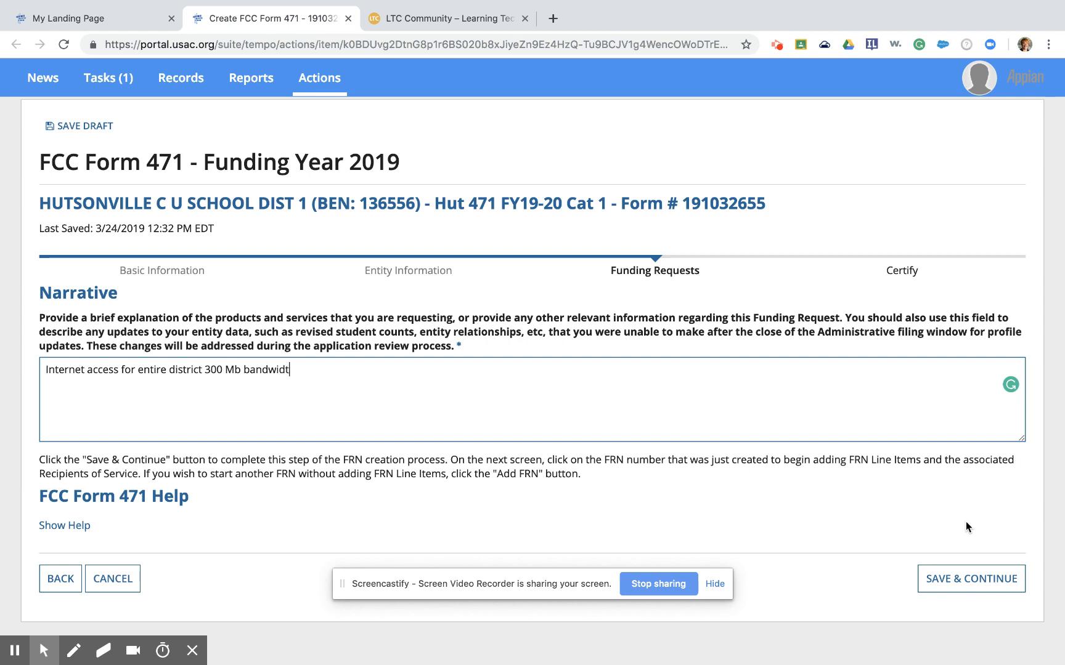
pyautogui.write('shared.')
pyautogui.click(958, 582)
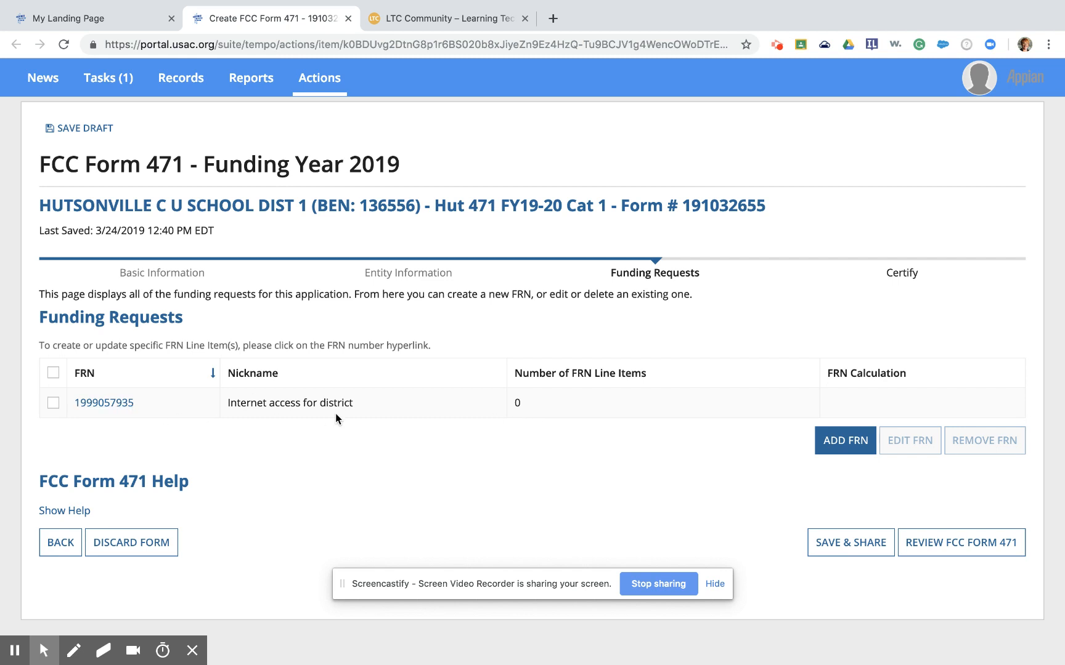
# Step: Add a line item to the "Internet access for district" FRN with purpose "Internet access service with no circuit" and function Fiber
pyautogui.click(100, 404)
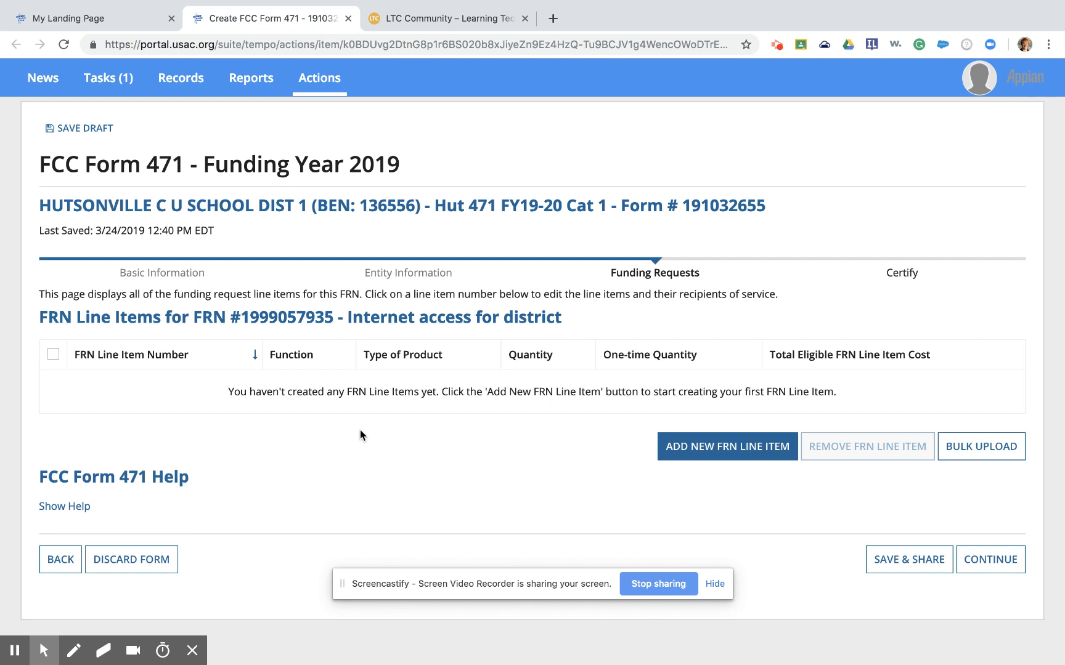
pyautogui.click(729, 448)
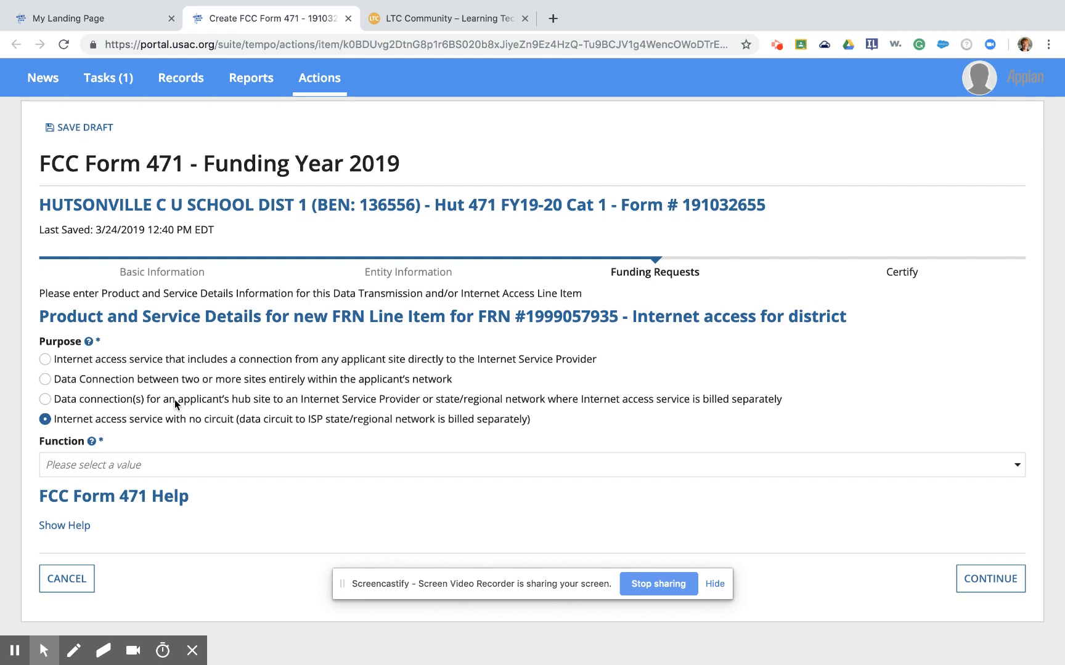
pyautogui.click(149, 465)
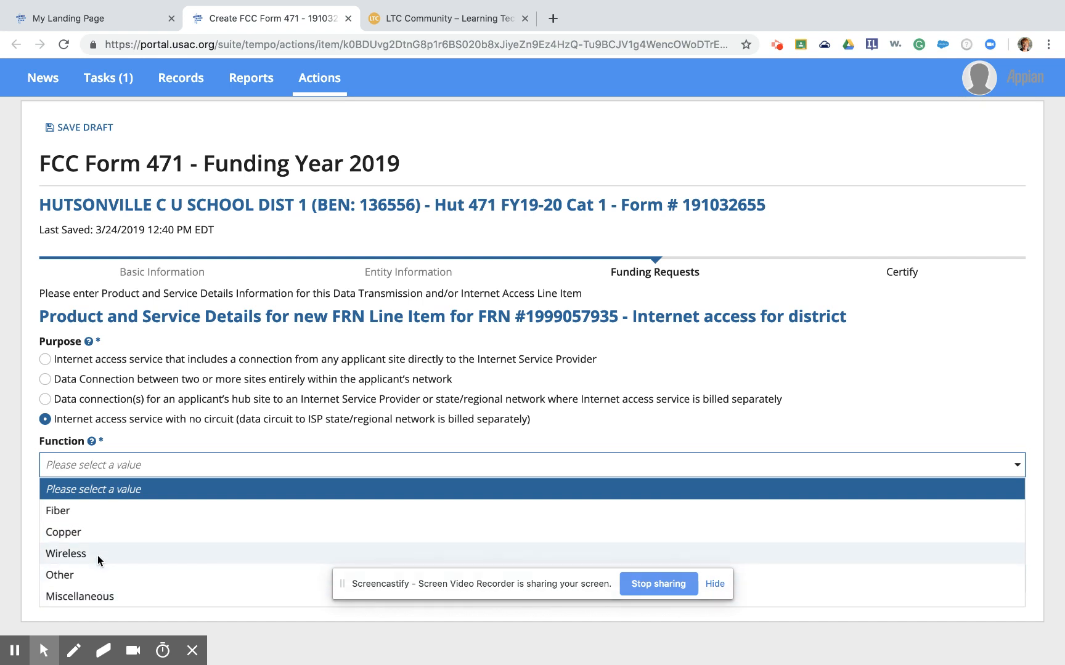
pyautogui.click(94, 517)
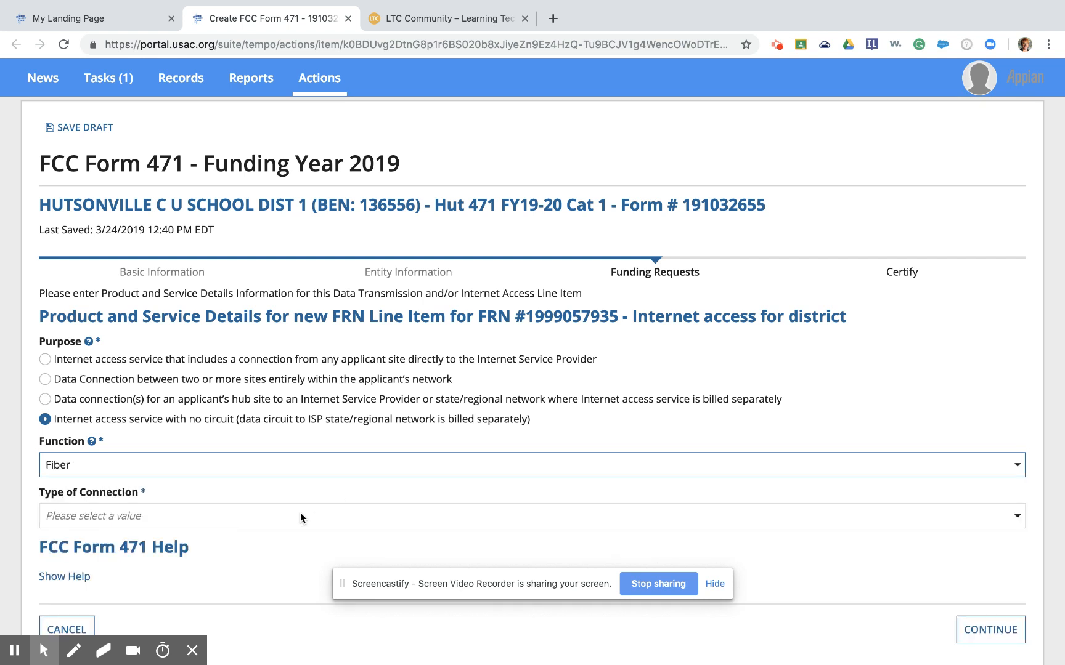
# Step: Set the line item's type of connection to Ethernet and continue to the Bandwidth Speed page
pyautogui.click(300, 516)
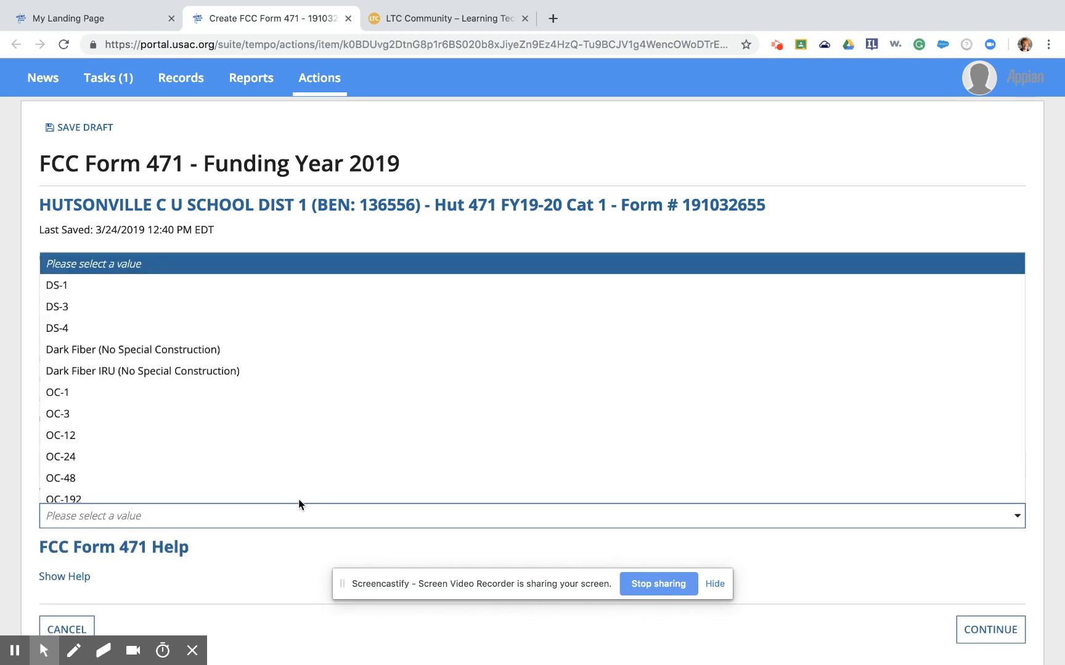
pyautogui.scroll(-2, 298, 451)
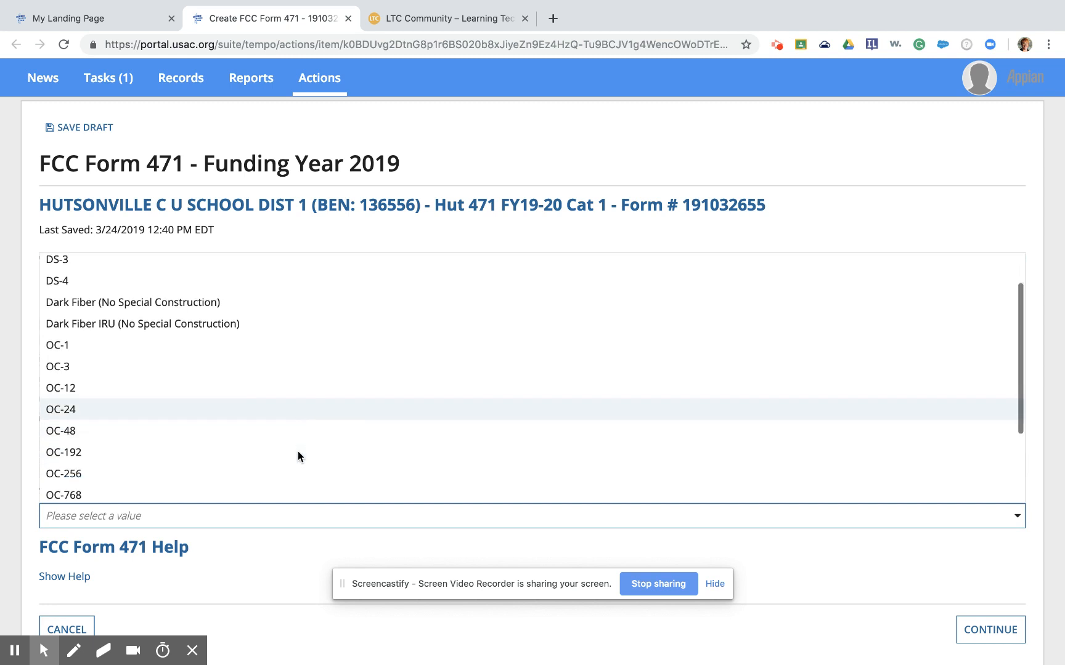
pyautogui.scroll(-5, 297, 451)
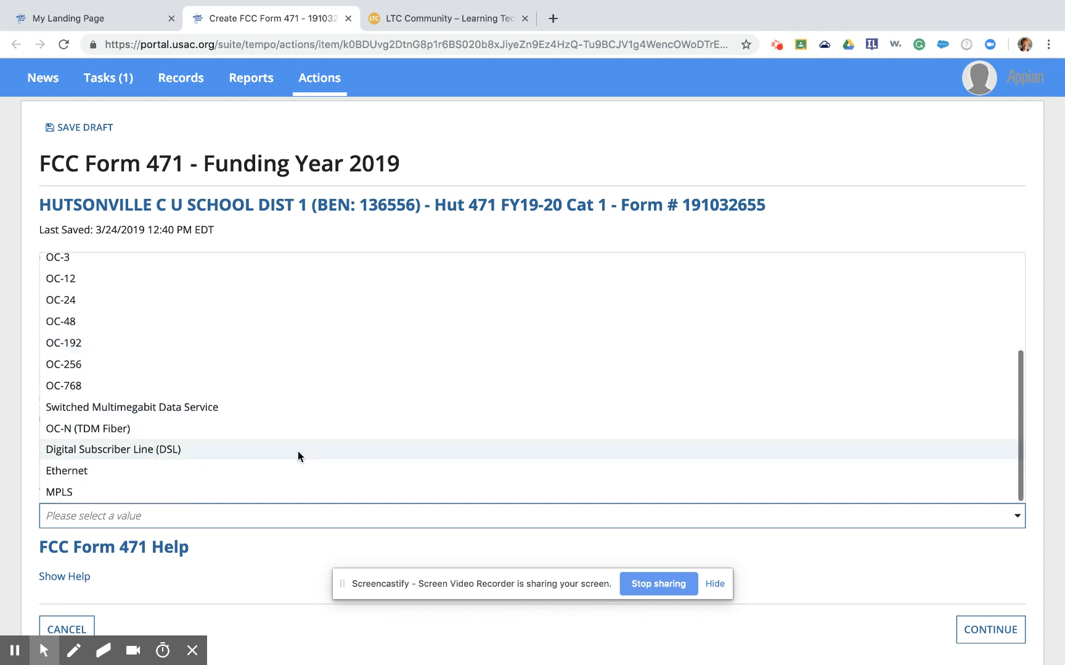
pyautogui.scroll(-1, 298, 451)
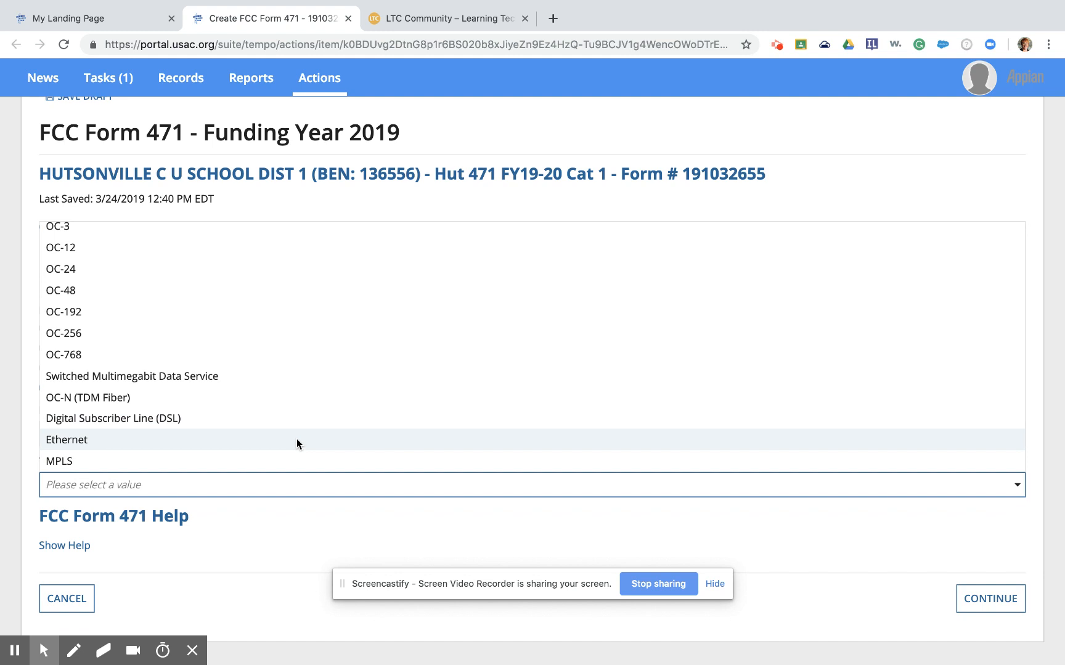
pyautogui.click(296, 439)
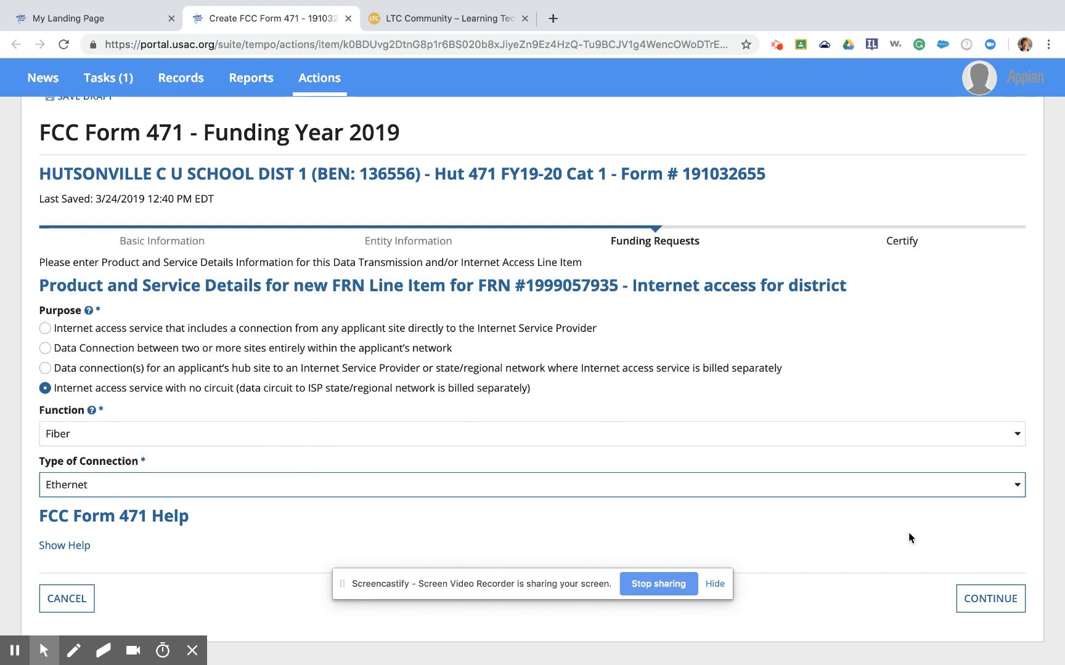
pyautogui.click(990, 599)
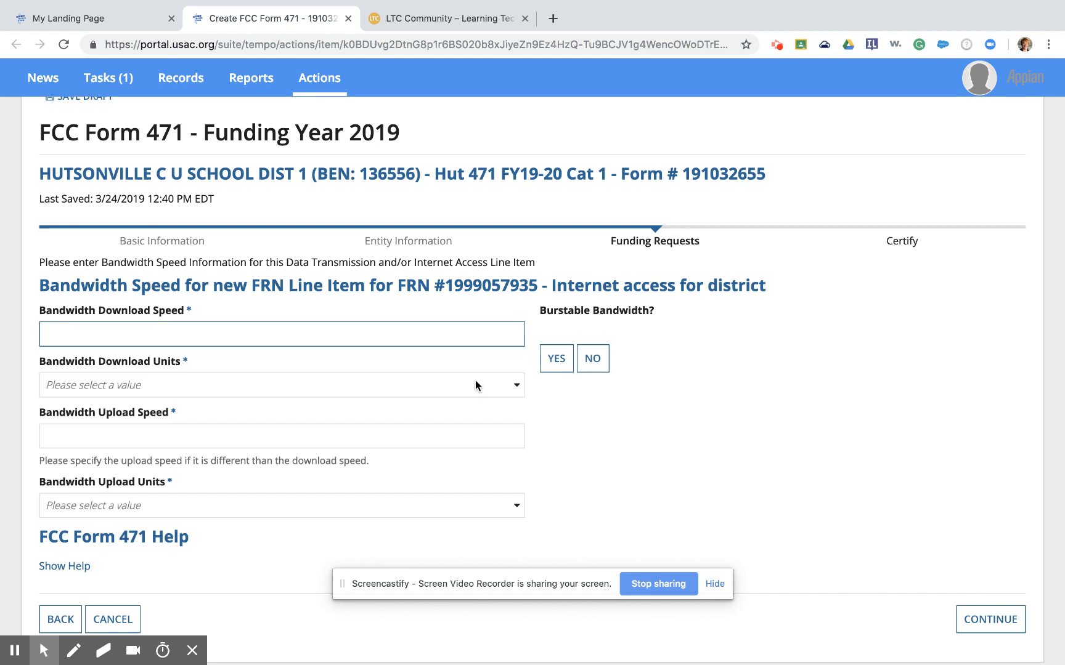
# Step: Set the line item's bandwidth download speed to 300 with Mbps as the download units
pyautogui.write('300')
pyautogui.click(334, 385)
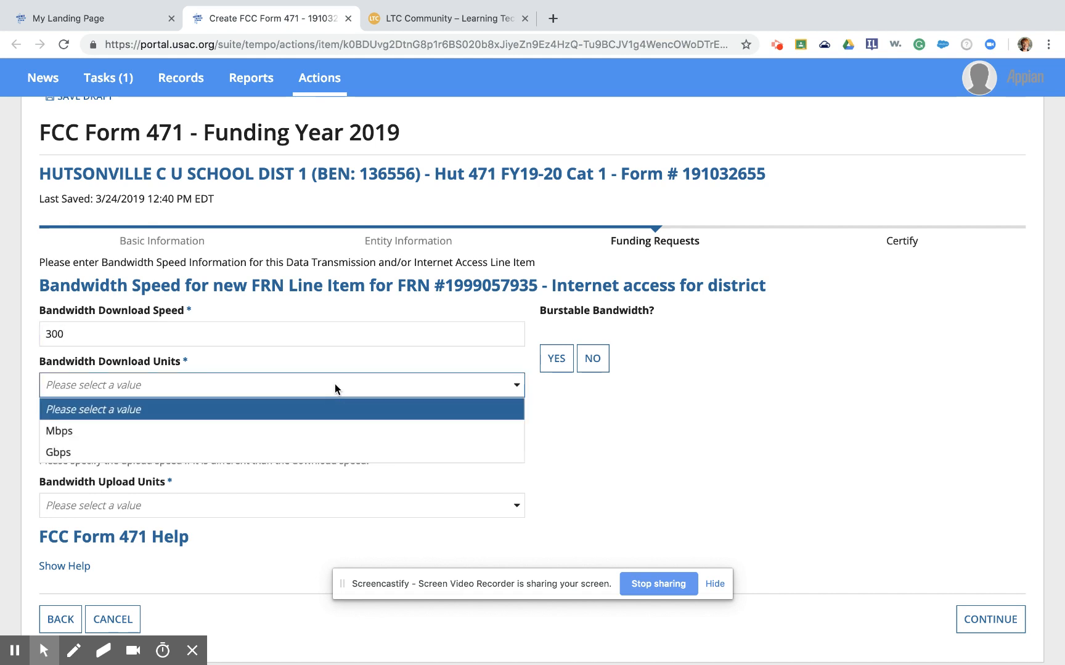
pyautogui.click(316, 428)
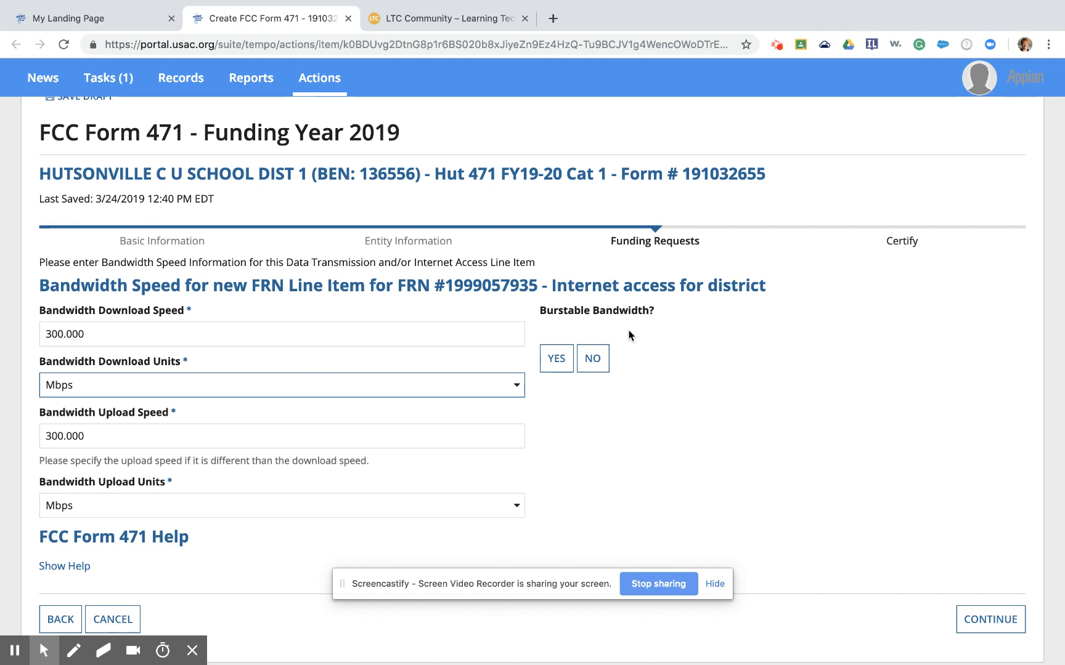
# Step: Answer No for burstable bandwidth, direct connection to a single entity, wide area network connection and firewall services, and continue to Cost Calculation
pyautogui.click(594, 357)
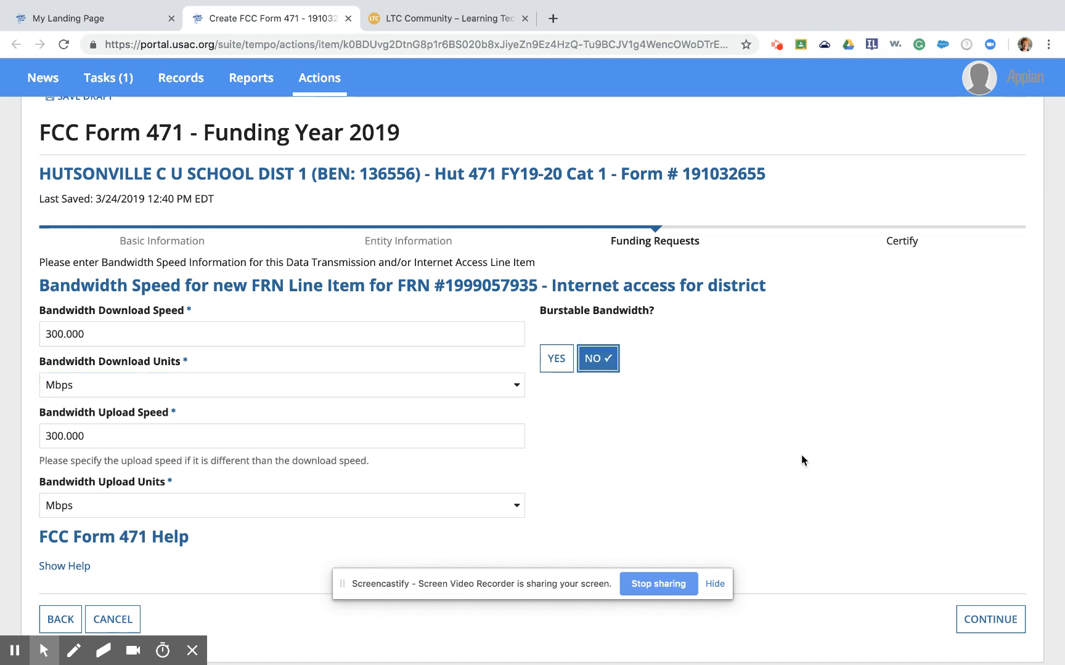
pyautogui.click(1003, 630)
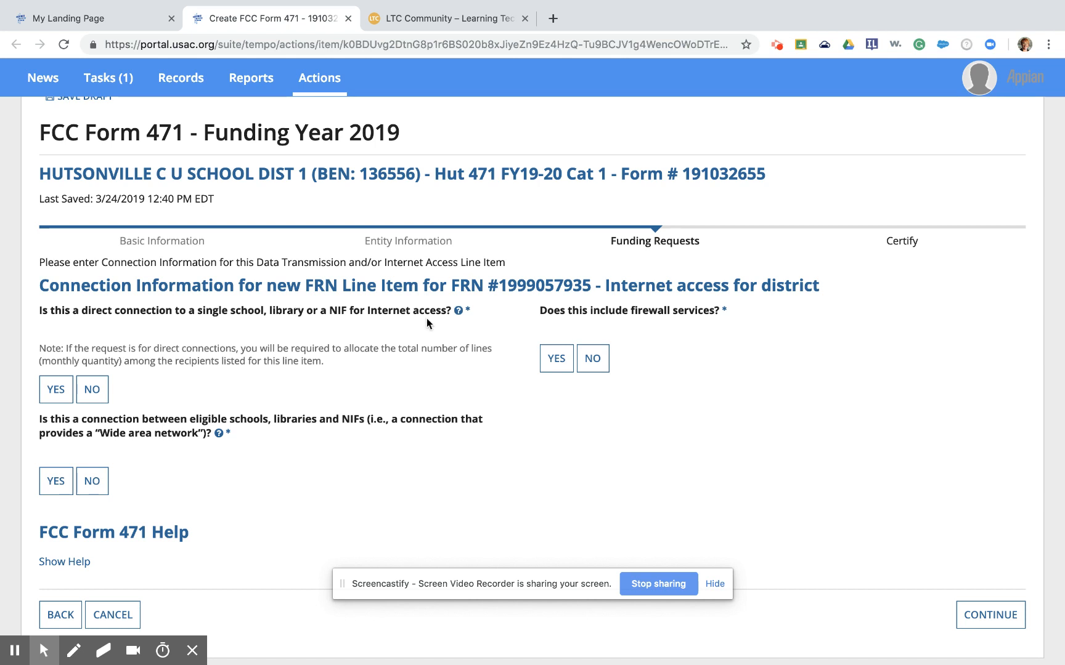
pyautogui.click(92, 389)
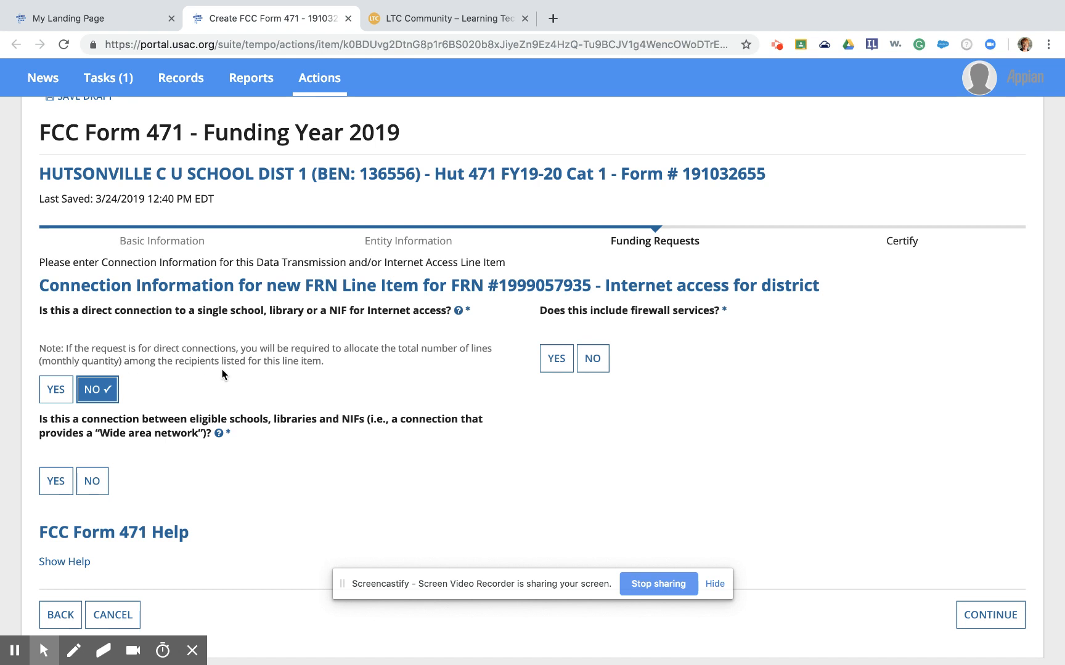
pyautogui.scroll(-1, 220, 383)
pyautogui.moveTo(219, 430)
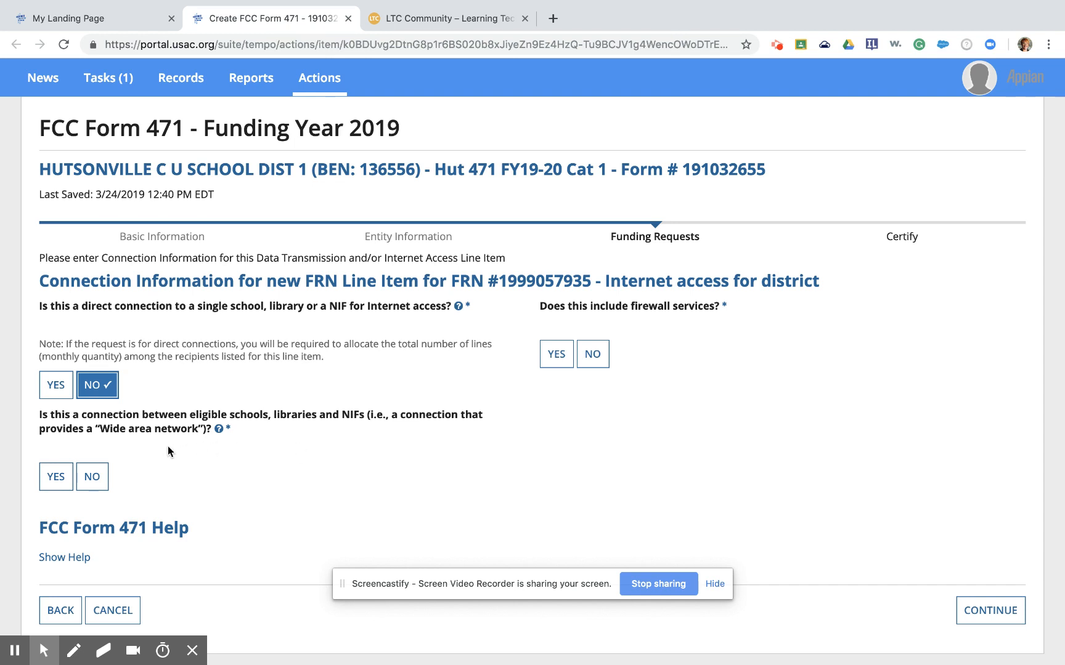
pyautogui.click(103, 475)
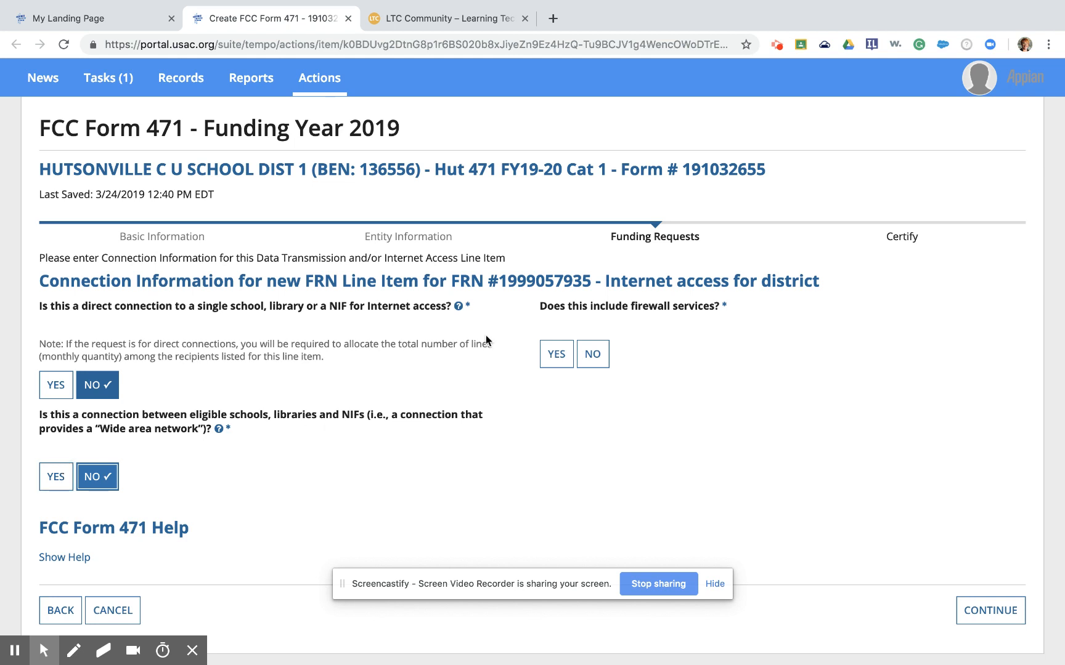
pyautogui.click(596, 359)
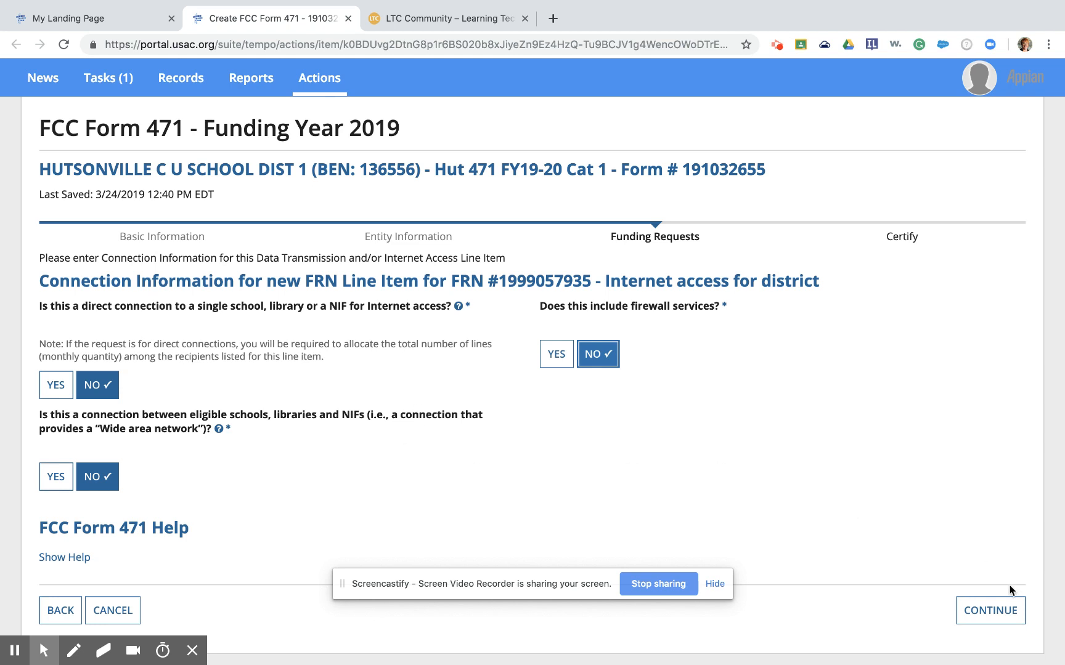
pyautogui.click(998, 621)
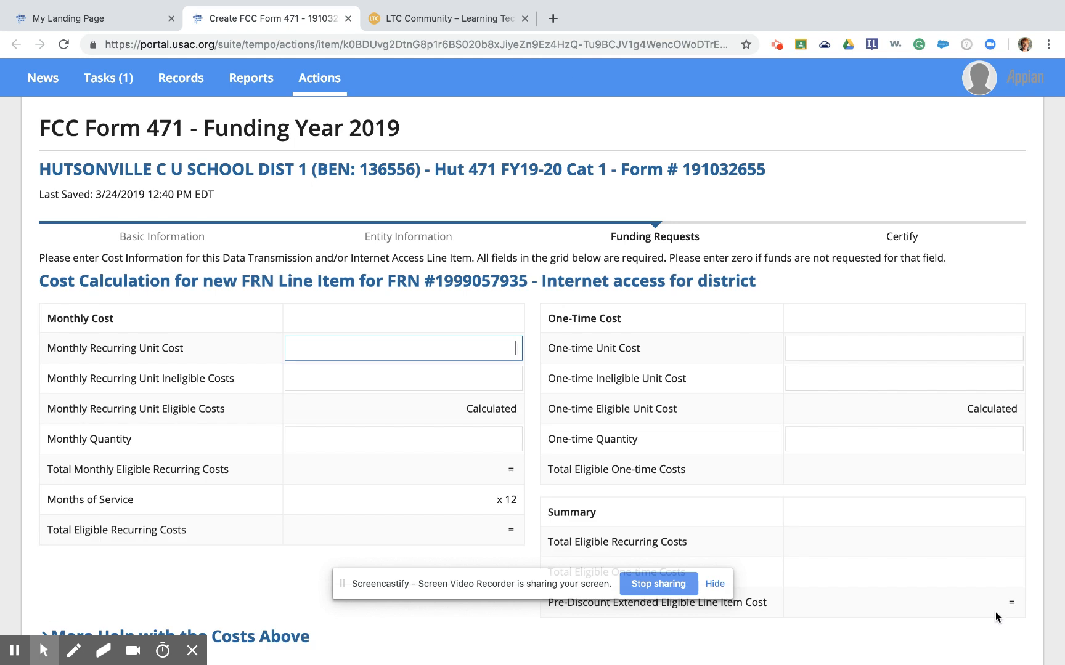
# Step: Set the line item's monthly recurring unit cost to $800, monthly ineligible costs to $0 and monthly quantity to 1
pyautogui.write('800')
pyautogui.click(495, 385)
pyautogui.write('0')
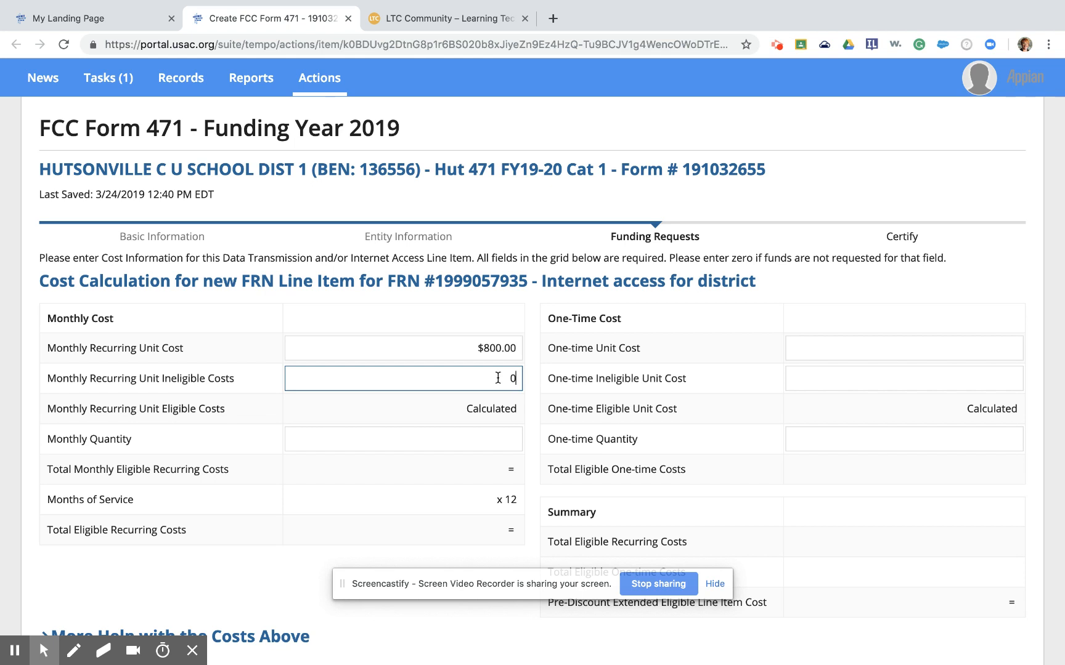
pyautogui.click(500, 432)
pyautogui.write('1')
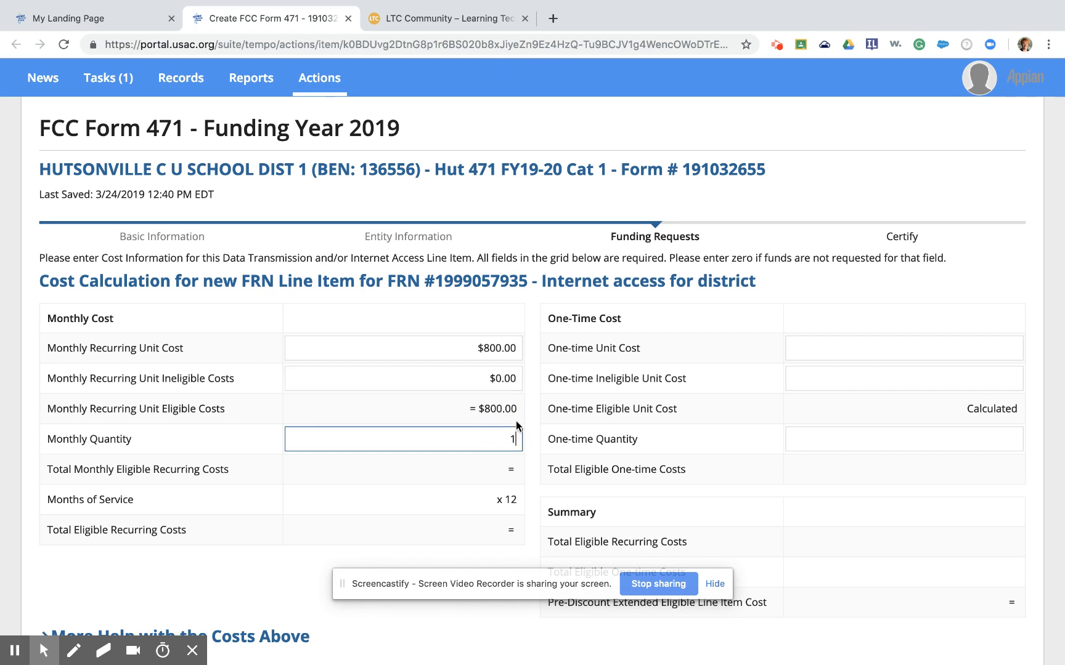
# Step: Set the one-time unit cost, one-time ineligible unit cost and one-time quantity to 0, and save the line item's costs
pyautogui.click(809, 340)
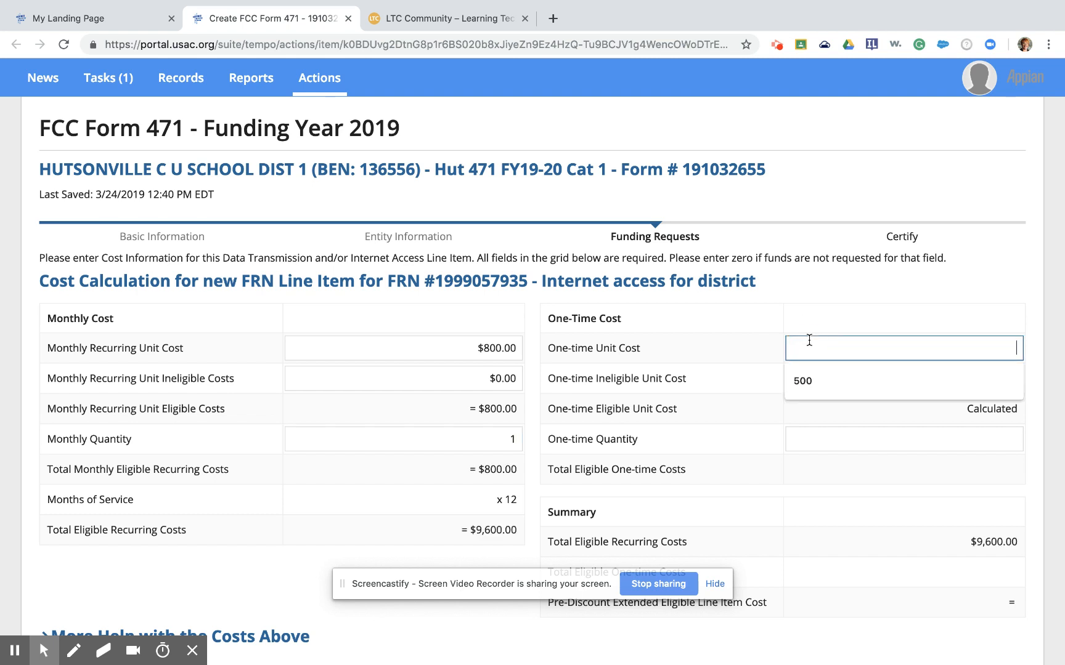
pyautogui.write('0')
pyautogui.click(846, 382)
pyautogui.write('0')
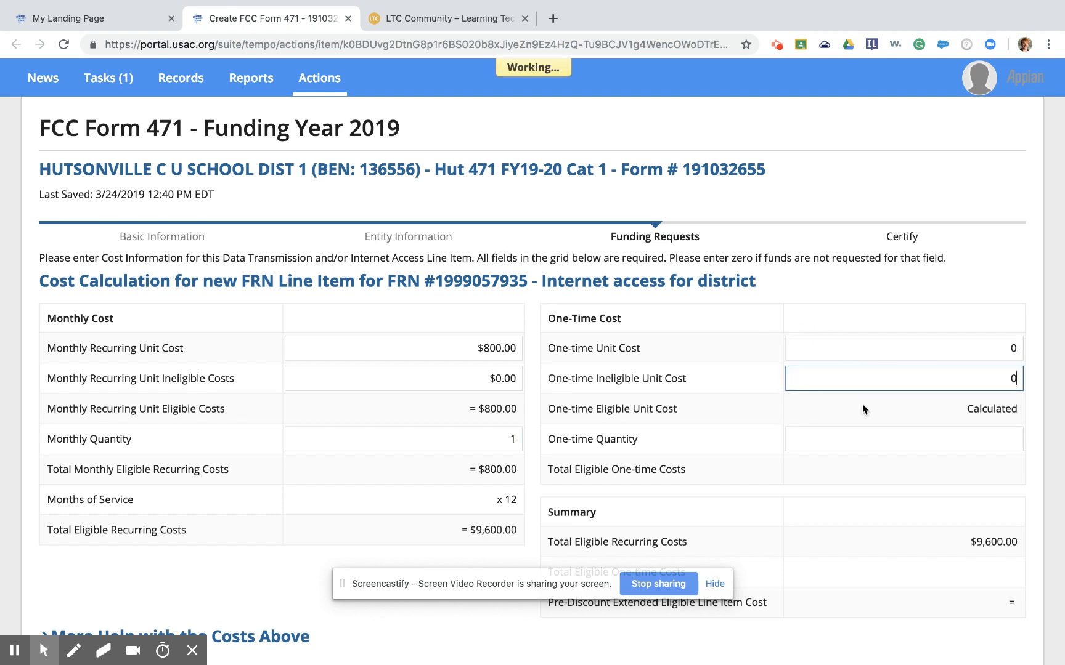
pyautogui.click(897, 440)
pyautogui.write('0')
pyautogui.click(873, 507)
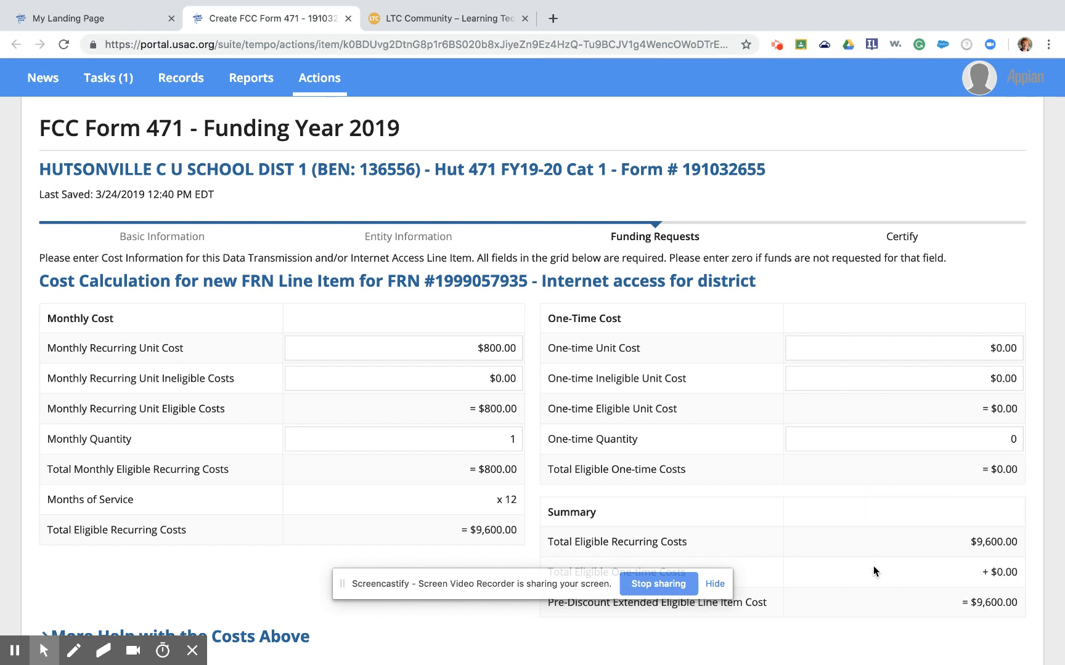
pyautogui.scroll(-5, 915, 611)
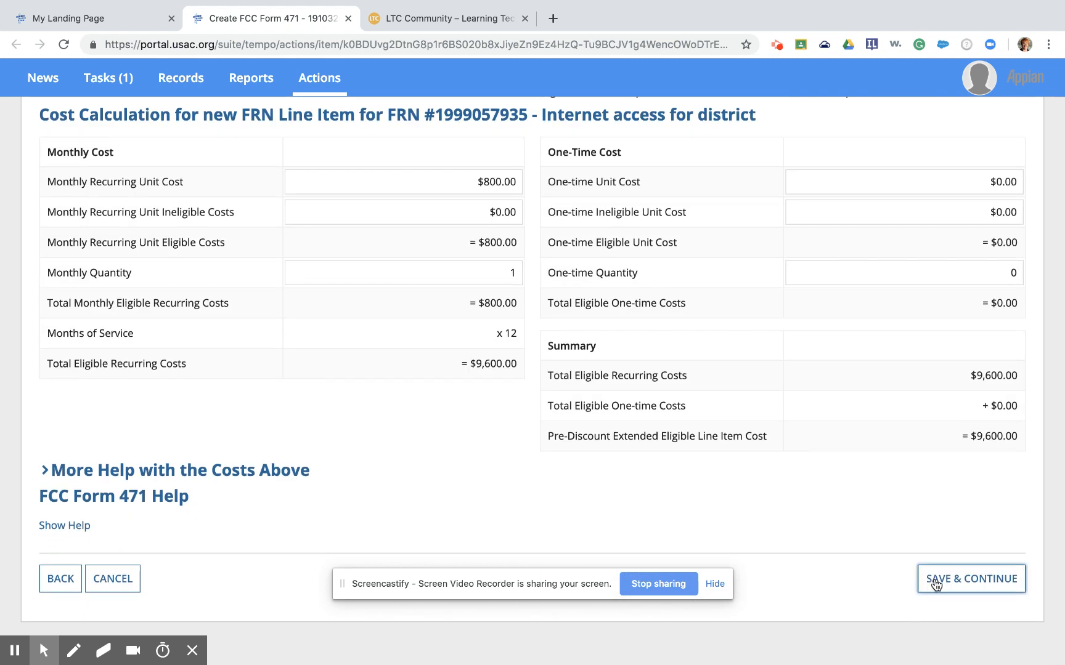
pyautogui.click(936, 585)
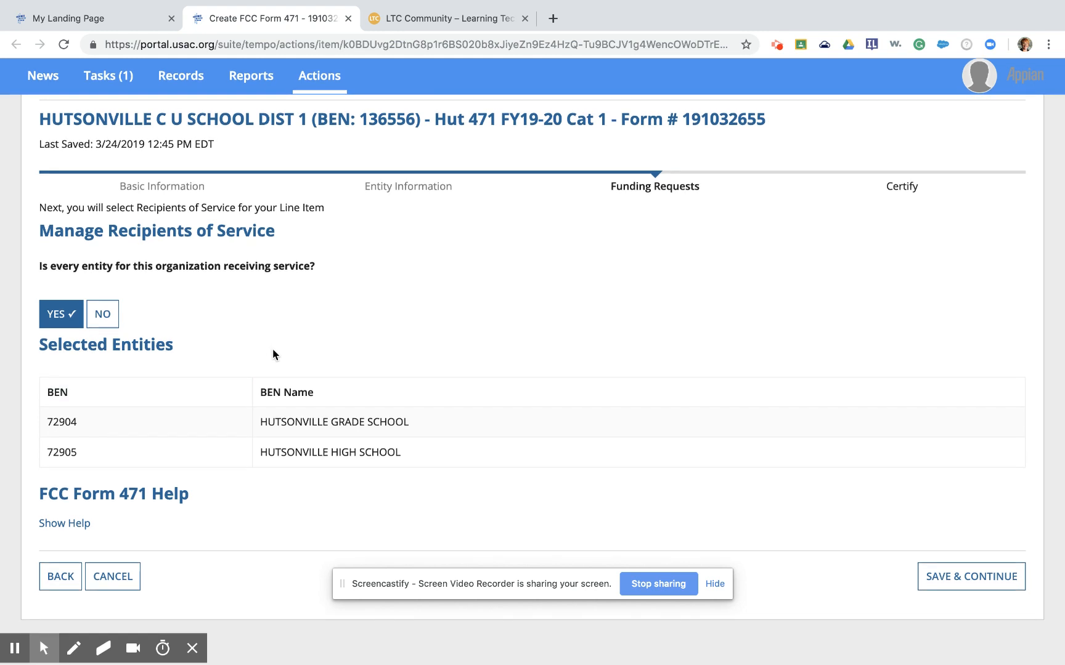
# Step: Save Hutsonville Grade School and High School as the line item's recipients of service and continue to the Funding Requests list
pyautogui.click(963, 581)
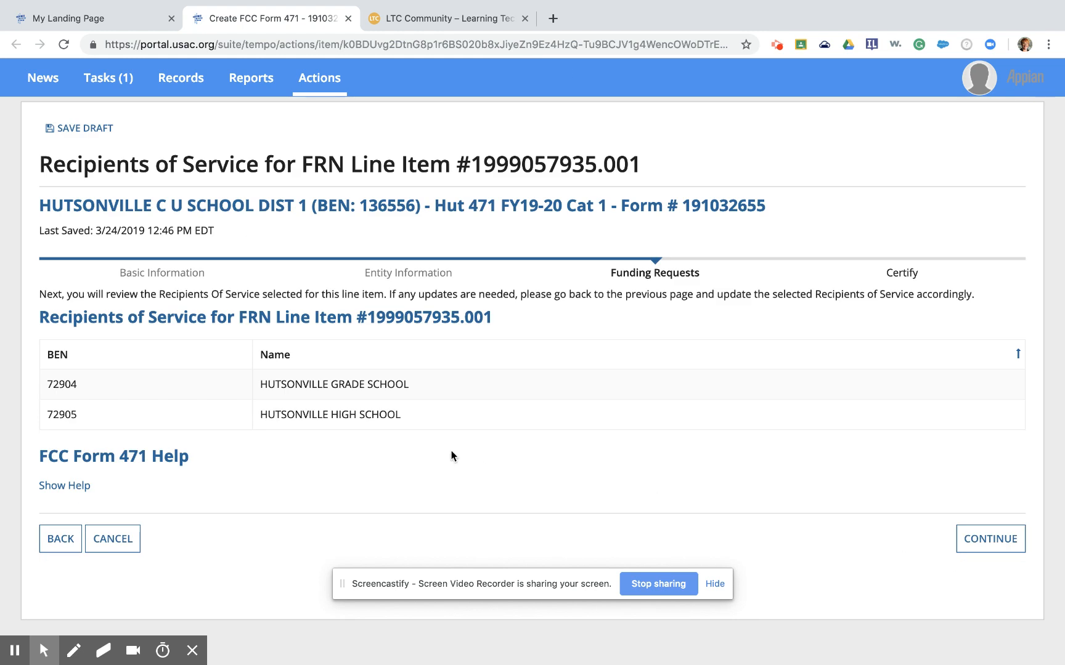
pyautogui.click(993, 543)
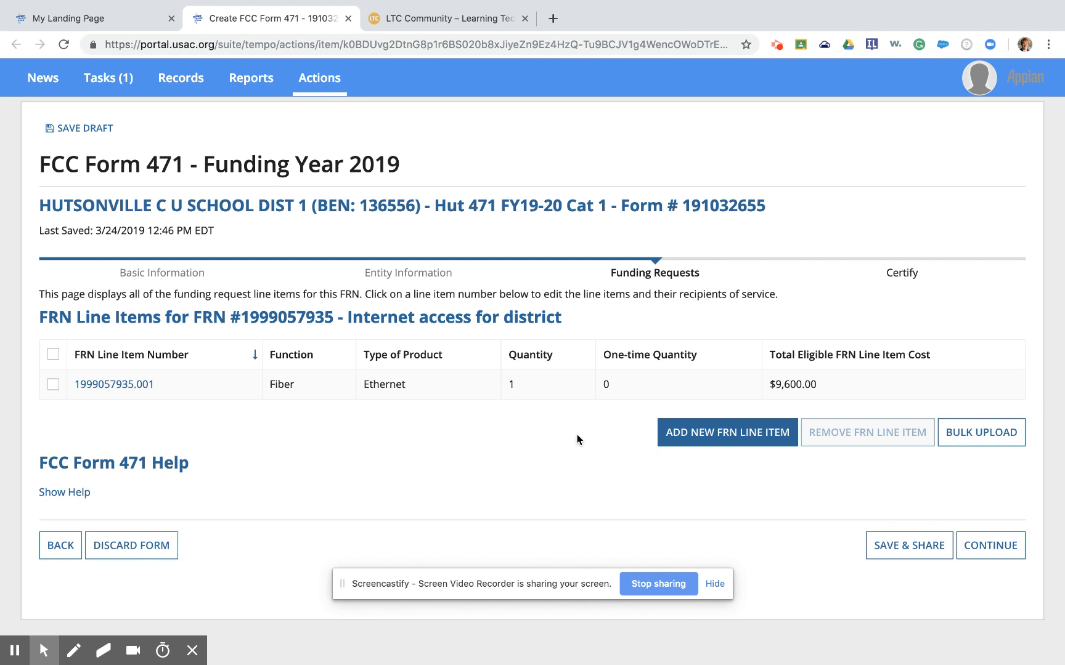
pyautogui.click(1009, 548)
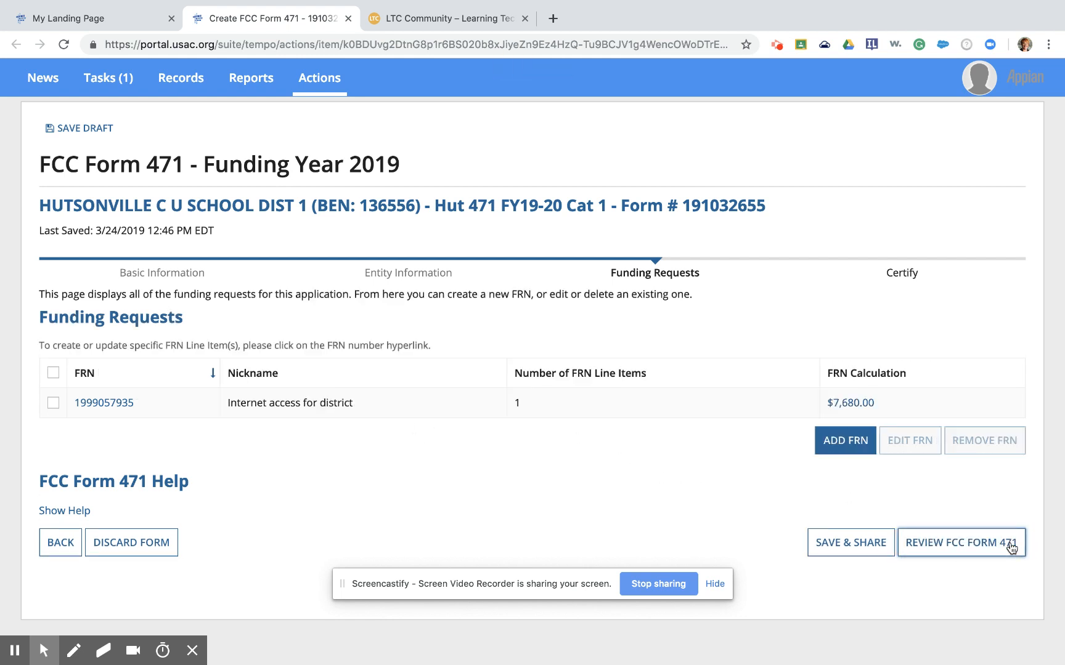